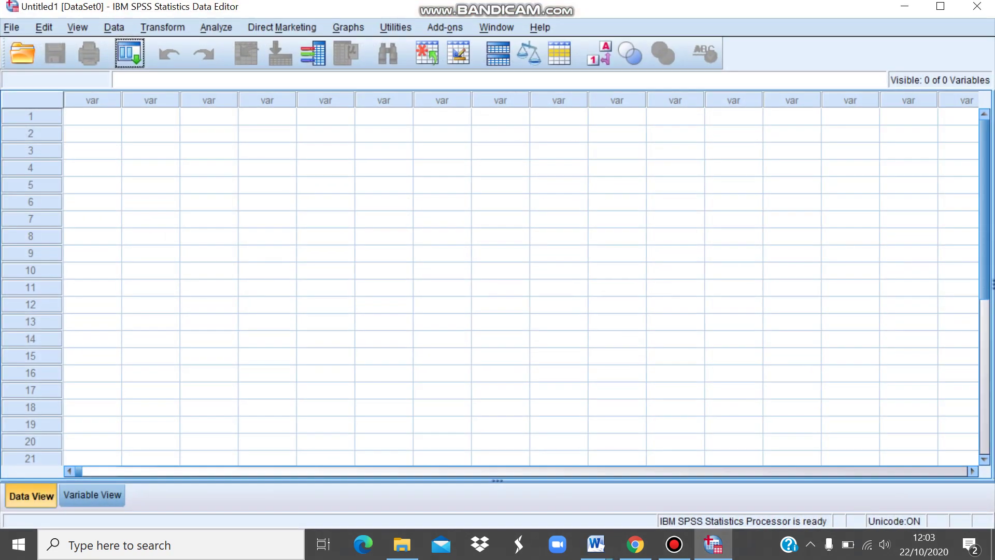
# Step: Start opening a data file and set the file type to Excel (*.xls, *.xlsx, *.xlsm)
pyautogui.hotkey('alt', 'f')
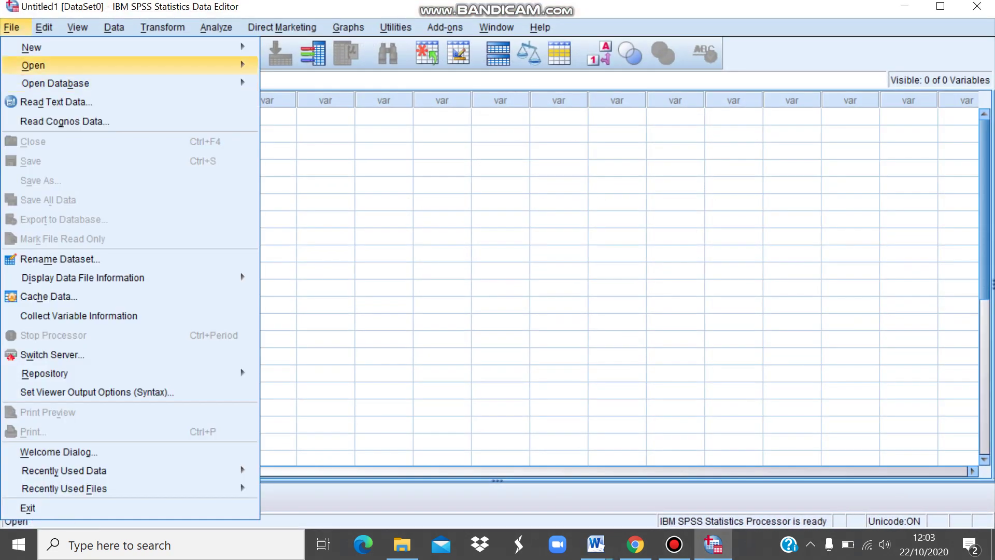
pyautogui.press('Up')
pyautogui.press('Down')
pyautogui.press('Right')
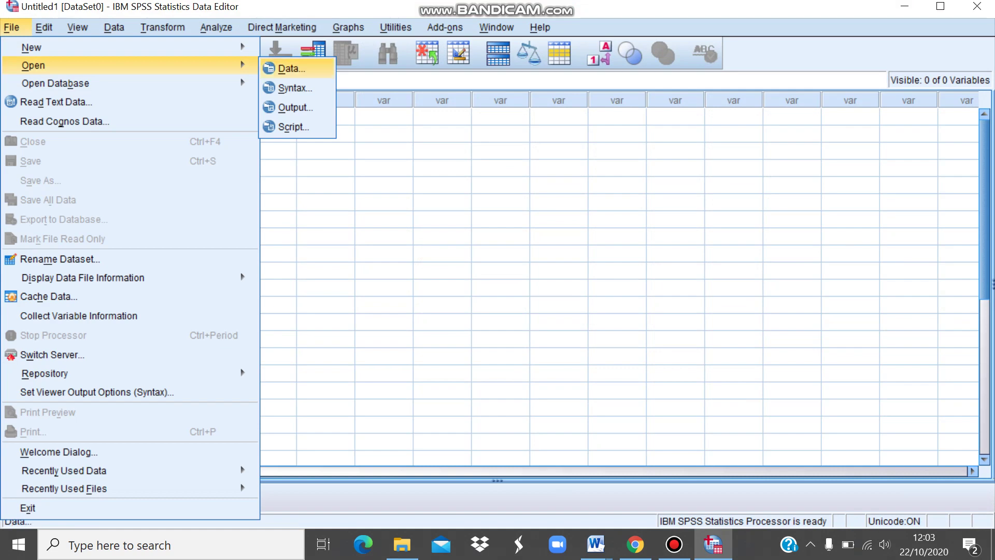
pyautogui.press('Return')
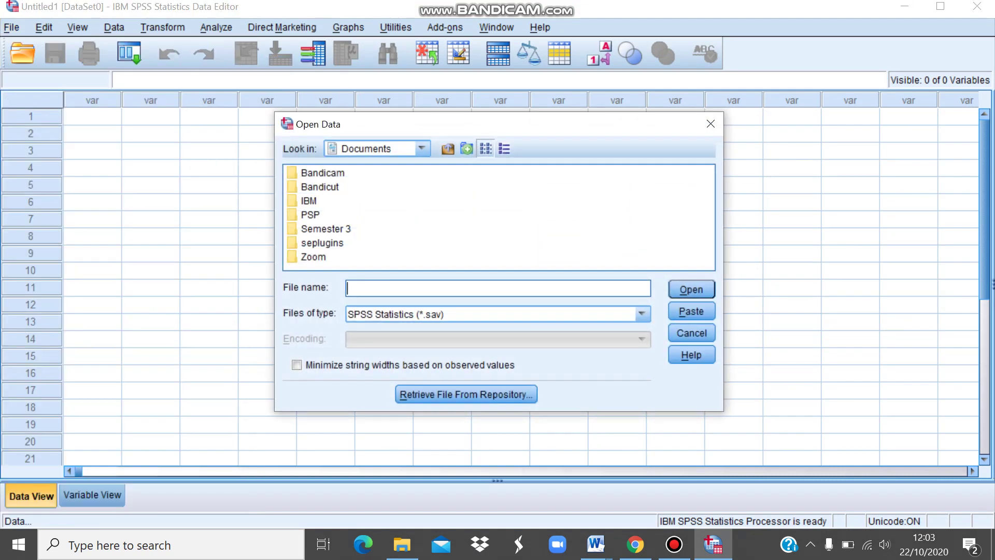
pyautogui.hotkey('alt', 'Down')
pyautogui.press('Down')
pyautogui.press('Down')
pyautogui.press('Down')
pyautogui.press('Down')
pyautogui.press('Down')
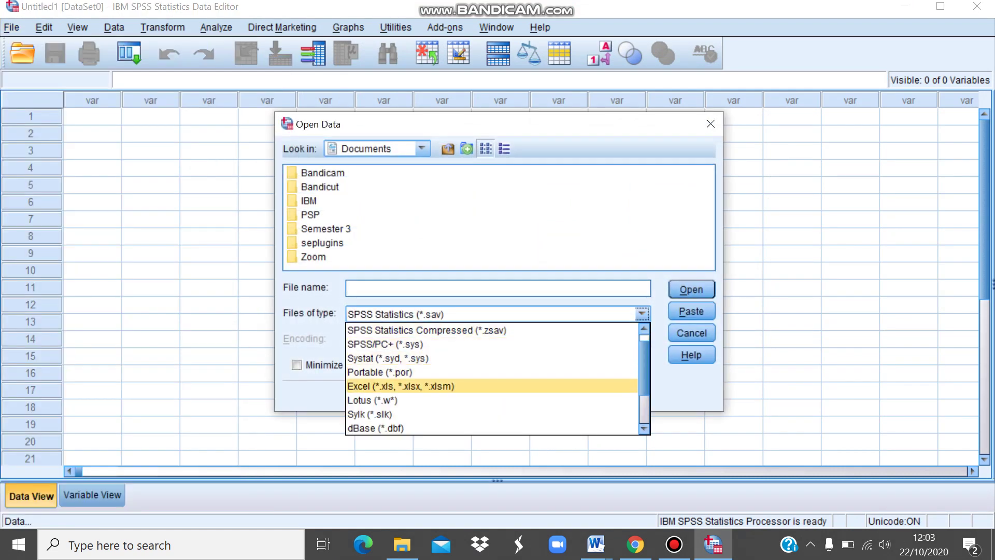
pyautogui.press('Return')
# Step: Import the Excel workbook "Data Latihan One Sample T-Test" from the Downloads folder with the default import settings
pyautogui.hotkey('alt', 'i')
pyautogui.hotkey('alt', 'Down')
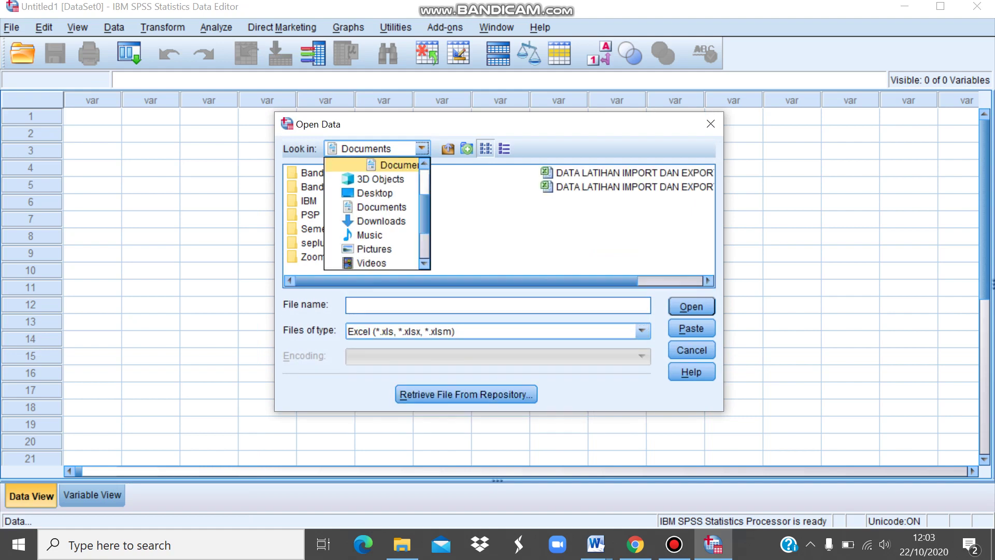
pyautogui.press('Down')
pyautogui.press('Down')
pyautogui.press('Down')
pyautogui.press('Down')
pyautogui.press('Return')
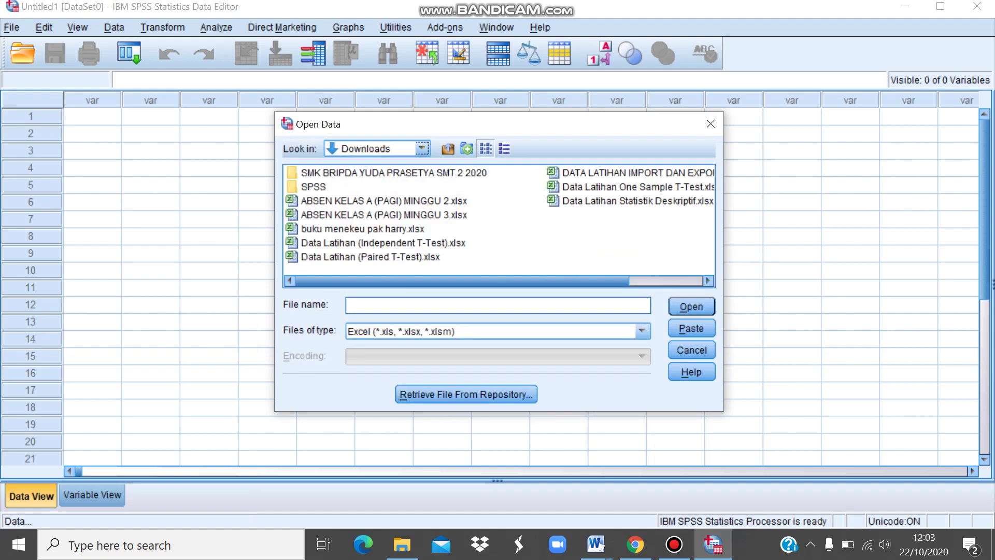
pyautogui.click(630, 187)
pyautogui.press('Return')
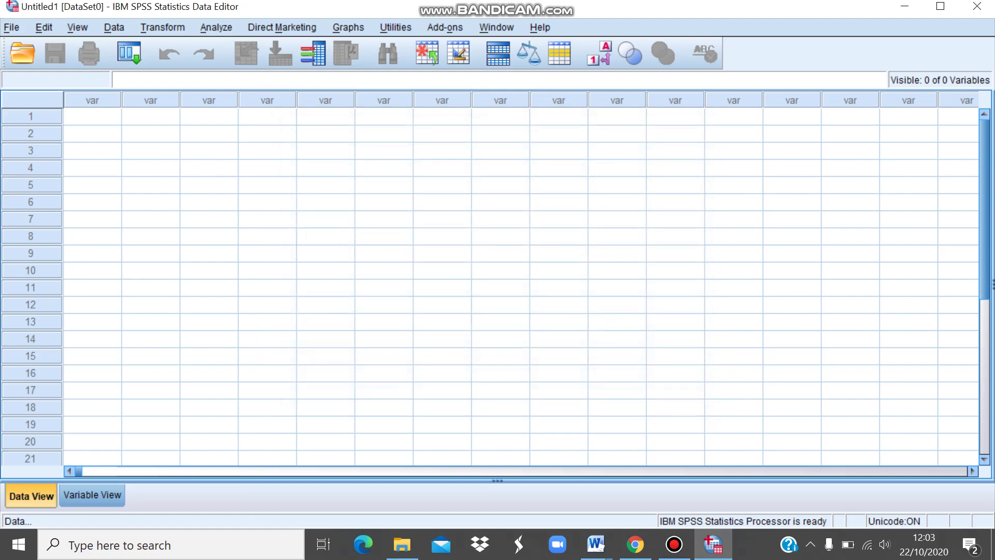
pyautogui.press('Return')
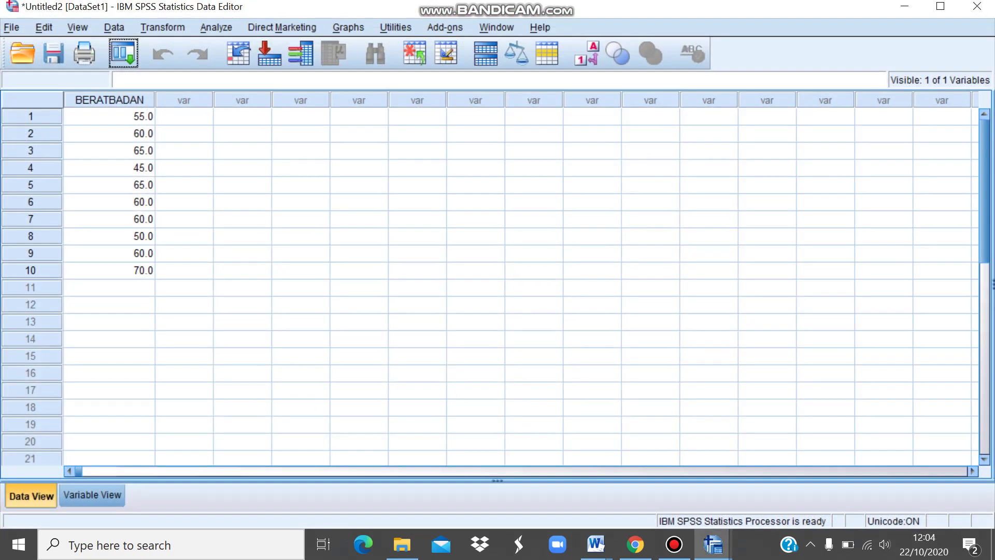
# Step: Set the decimals of the BERATBADAN variable to 0 and return to the data values
pyautogui.click(92, 496)
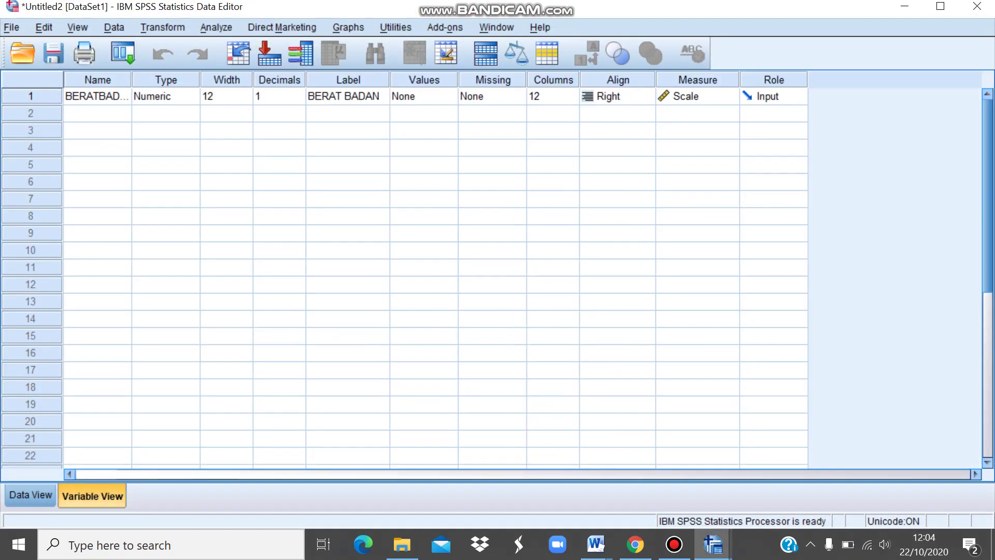
pyautogui.click(299, 100)
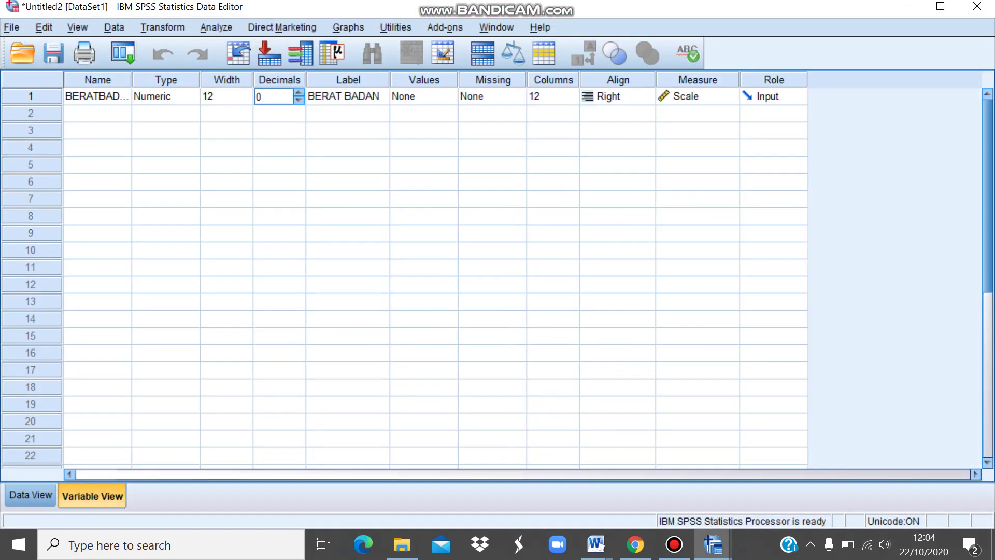
pyautogui.click(31, 495)
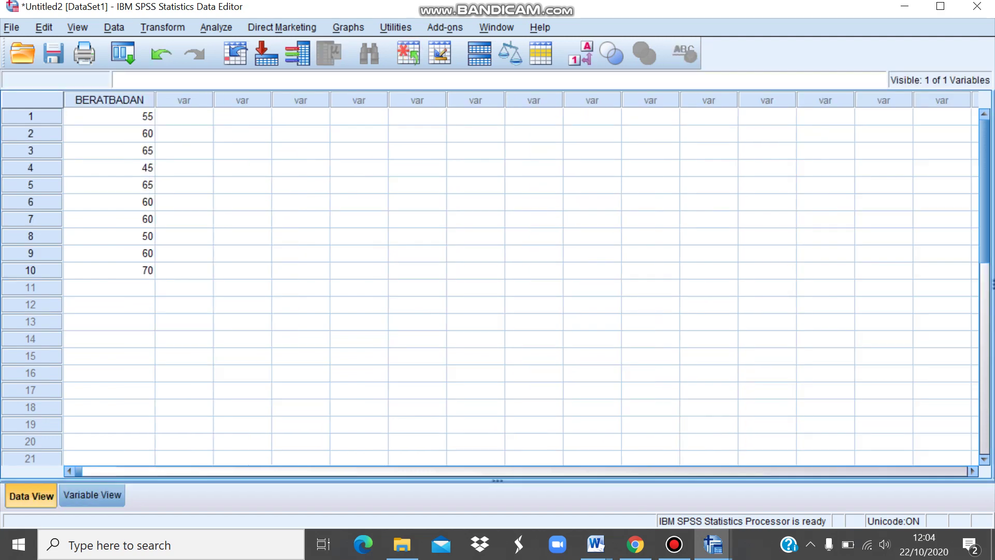
# Step: Run a One-Sample T Test on BERAT BADAN with a test value of 55
pyautogui.click(216, 27)
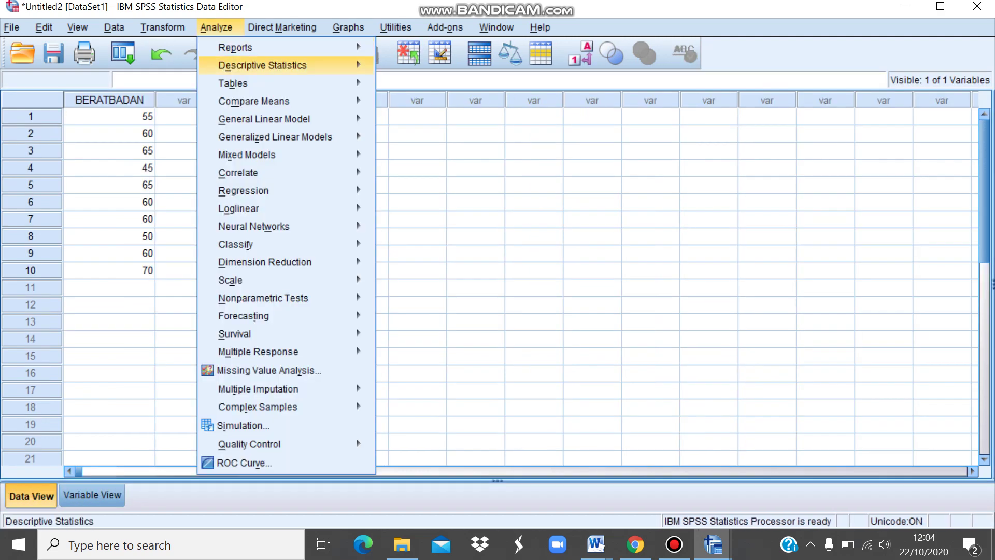
pyautogui.moveTo(254, 101)
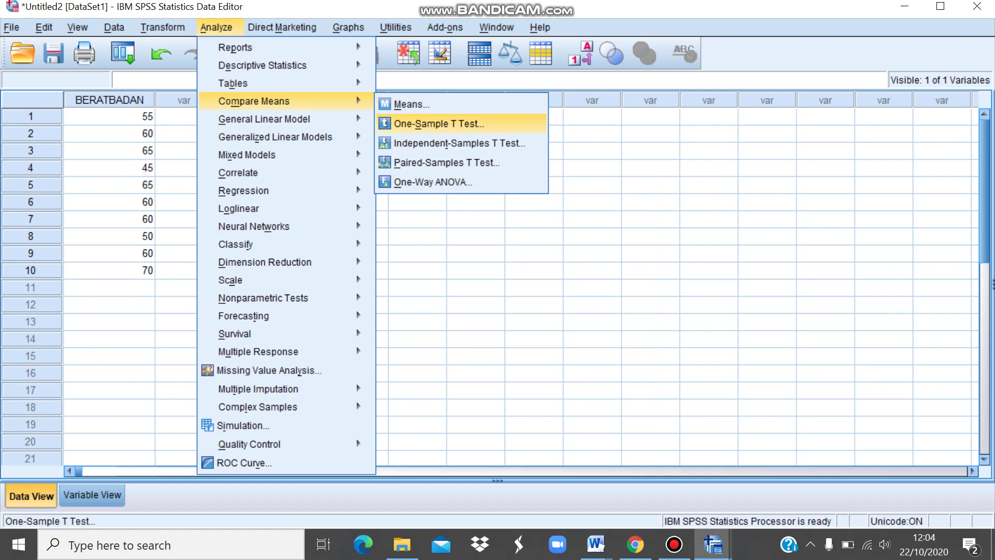
pyautogui.click(439, 123)
pyautogui.click(465, 256)
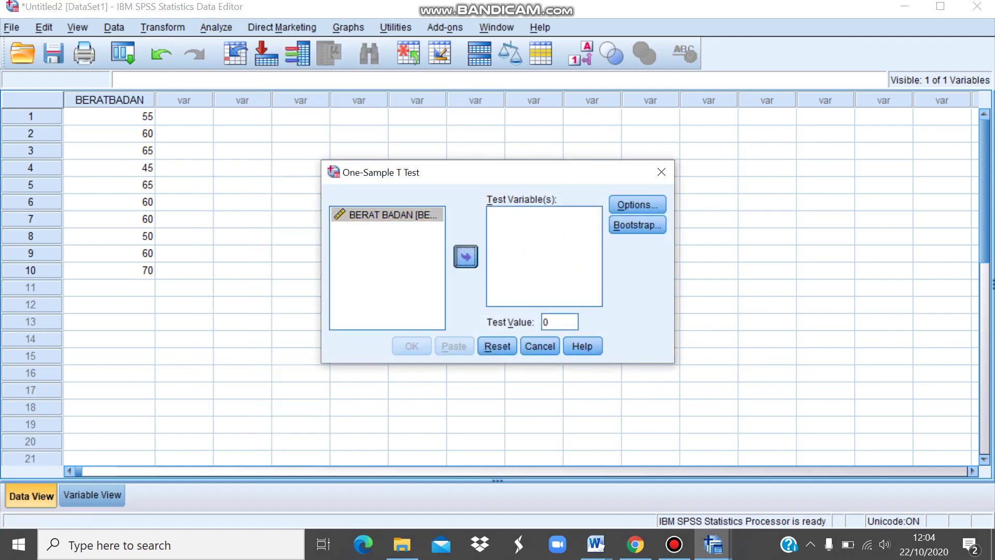
pyautogui.doubleClick(546, 321)
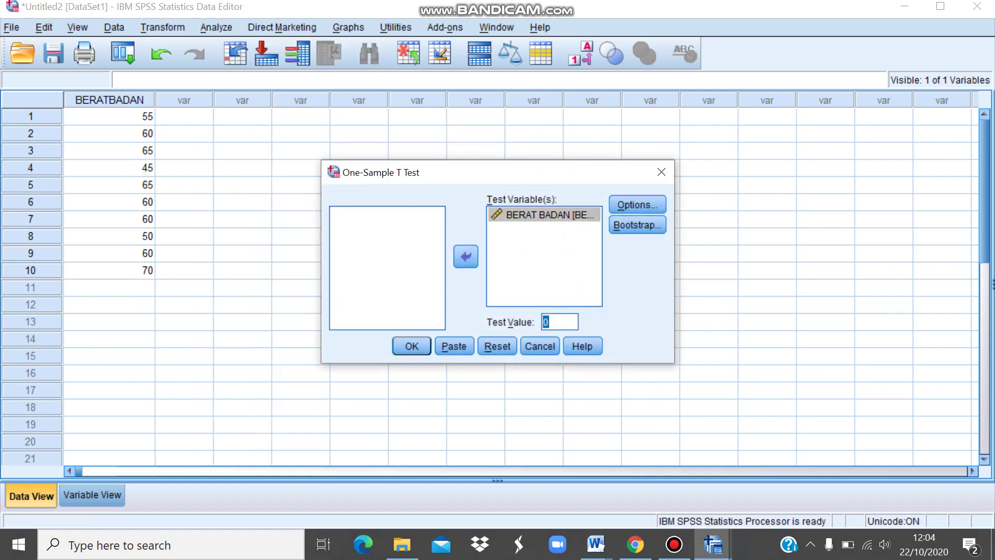
pyautogui.write('55')
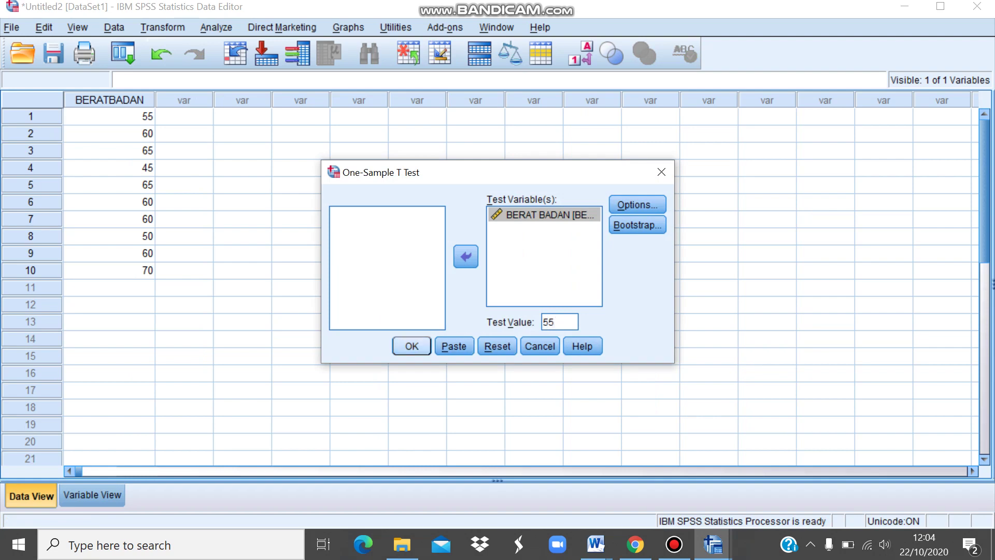
pyautogui.click(412, 346)
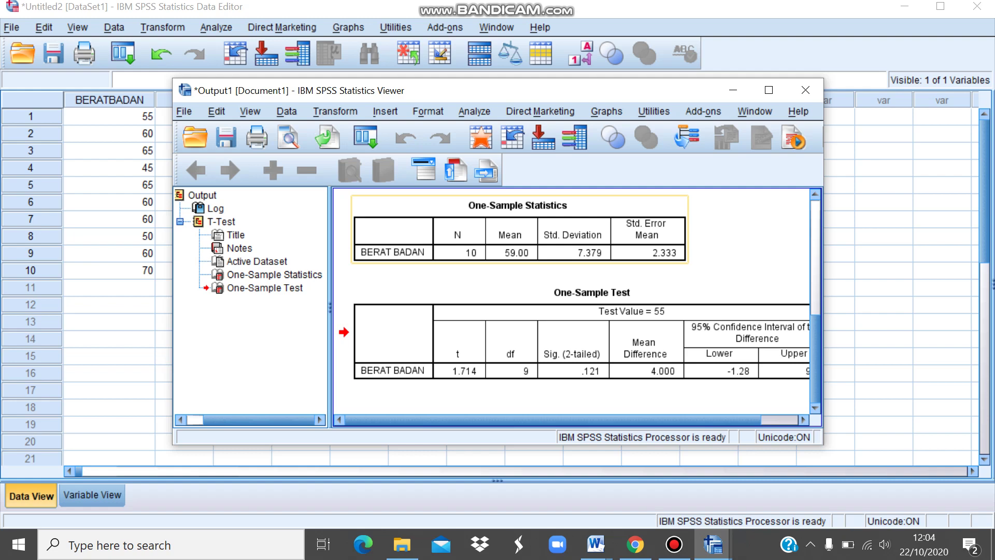
# Step: Switch to the Word document on the Independent Sample T-Test and review its case description, group definitions and data table
pyautogui.click(596, 545)
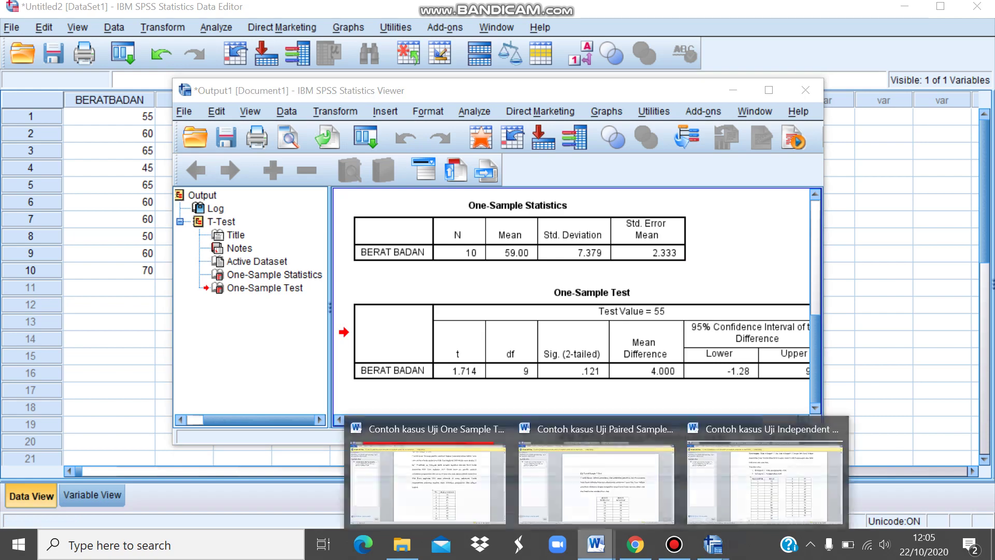
pyautogui.click(764, 479)
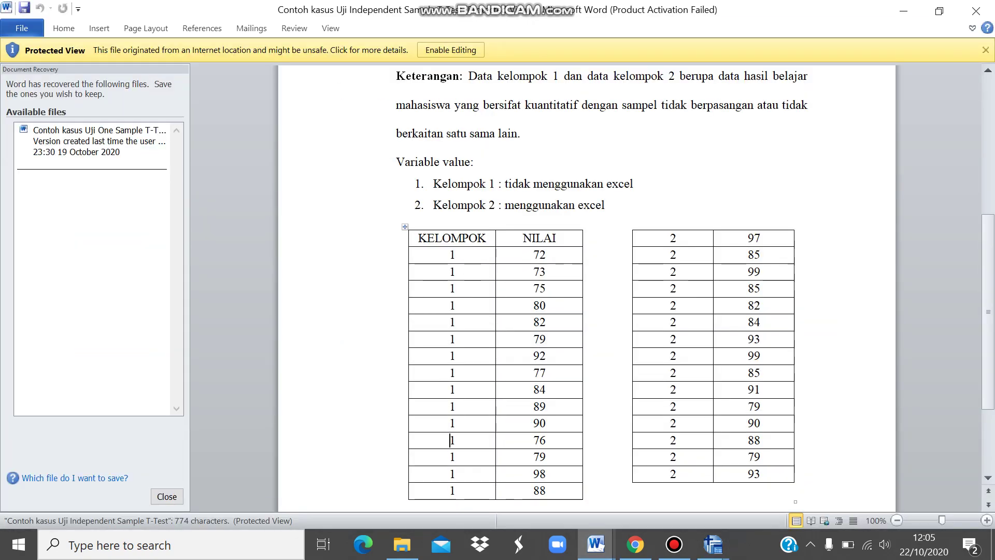
pyautogui.hotkey('ctrl', 'Up')
pyautogui.hotkey('ctrl', 'Up')
pyautogui.hotkey('ctrl', 'Up')
pyautogui.hotkey('ctrl', 'Up')
pyautogui.hotkey('ctrl', 'Up')
pyautogui.hotkey('ctrl', 'Up')
pyautogui.hotkey('ctrl', 'Up')
pyautogui.hotkey('ctrl', 'Up')
pyautogui.hotkey('ctrl', 'Up')
pyautogui.hotkey('ctrl', 'Up')
pyautogui.hotkey('ctrl', 'Up')
pyautogui.hotkey('ctrl', 'Up')
pyautogui.hotkey('ctrl', 'Up')
pyautogui.hotkey('ctrl', 'Up')
pyautogui.hotkey('ctrl', 'Up')
pyautogui.hotkey('ctrl', 'Up')
pyautogui.hotkey('ctrl', 'Up')
pyautogui.hotkey('ctrl', 'Up')
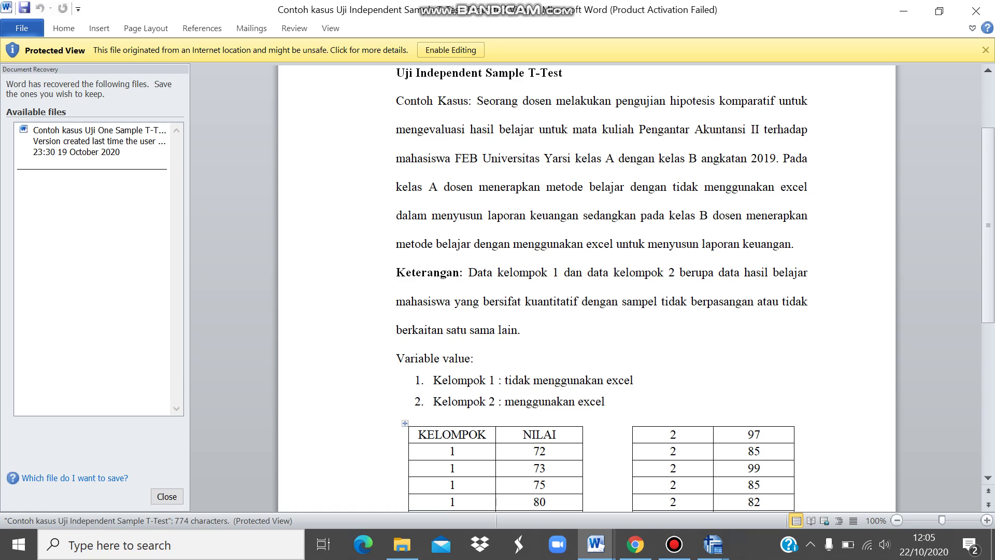
# Step: Switch back to the SPSS Data Editor and import the Excel file "Data Latihan (Independent T-Test).xlsx" from the Downloads folder
pyautogui.click(713, 544)
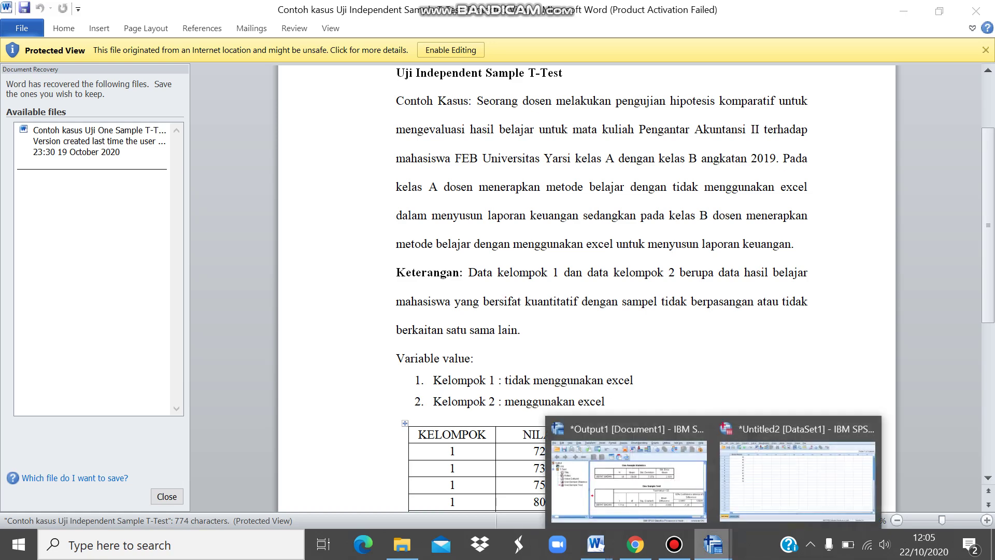
pyautogui.click(855, 445)
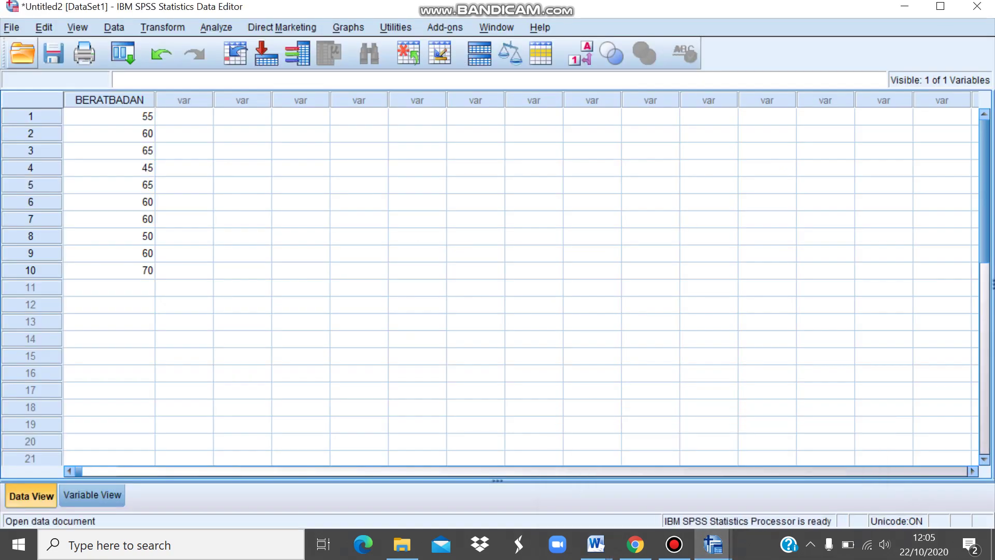
pyautogui.click(11, 28)
pyautogui.moveTo(33, 65)
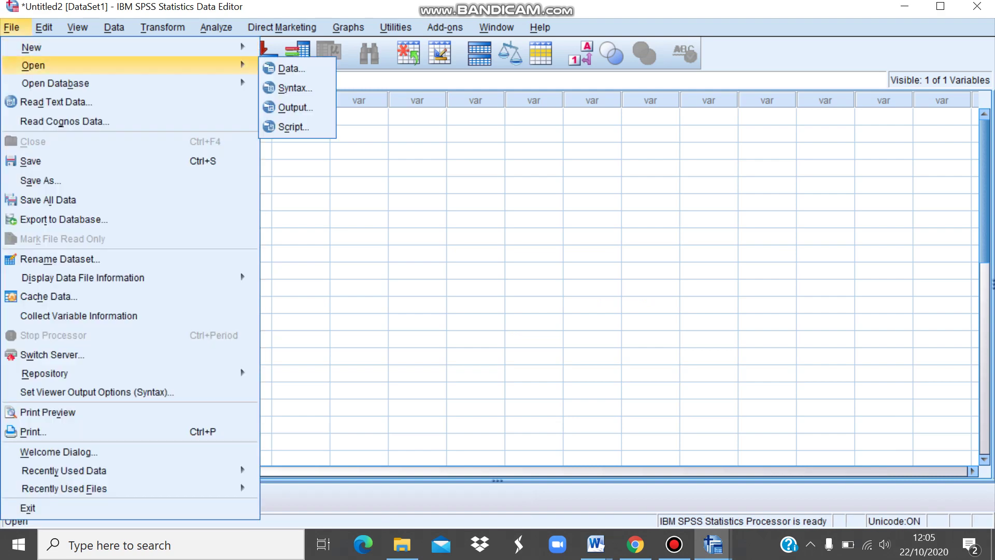
pyautogui.click(291, 68)
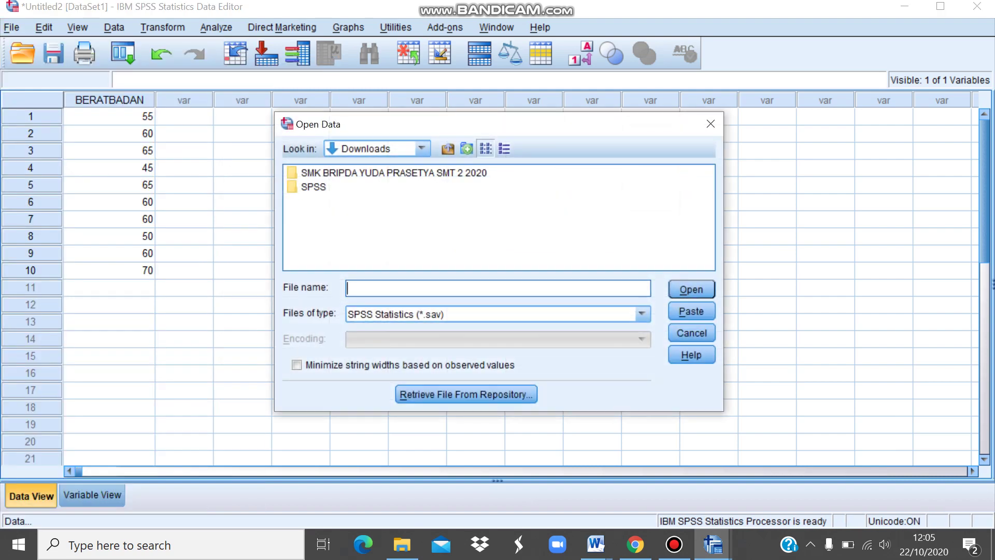
pyautogui.click(422, 149)
pyautogui.click(518, 220)
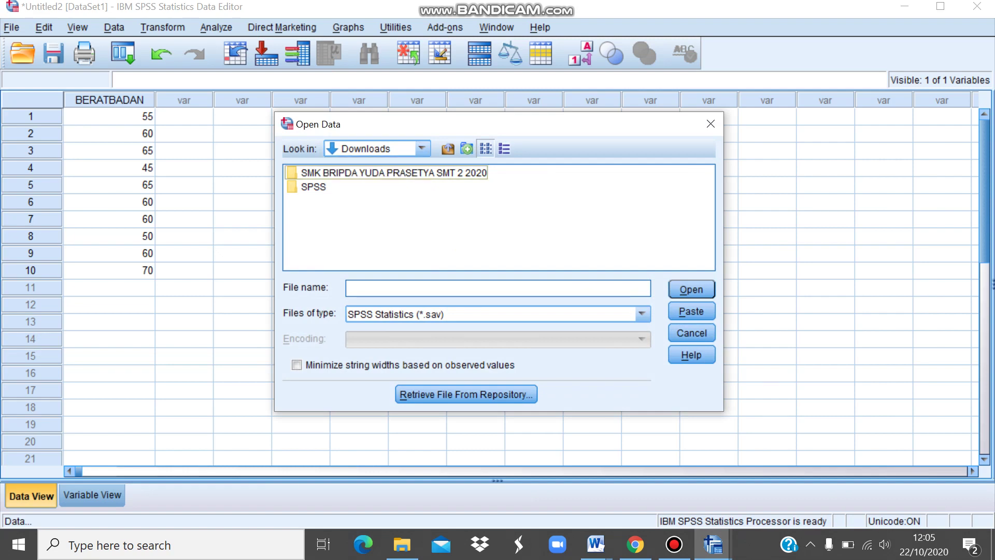
pyautogui.click(641, 313)
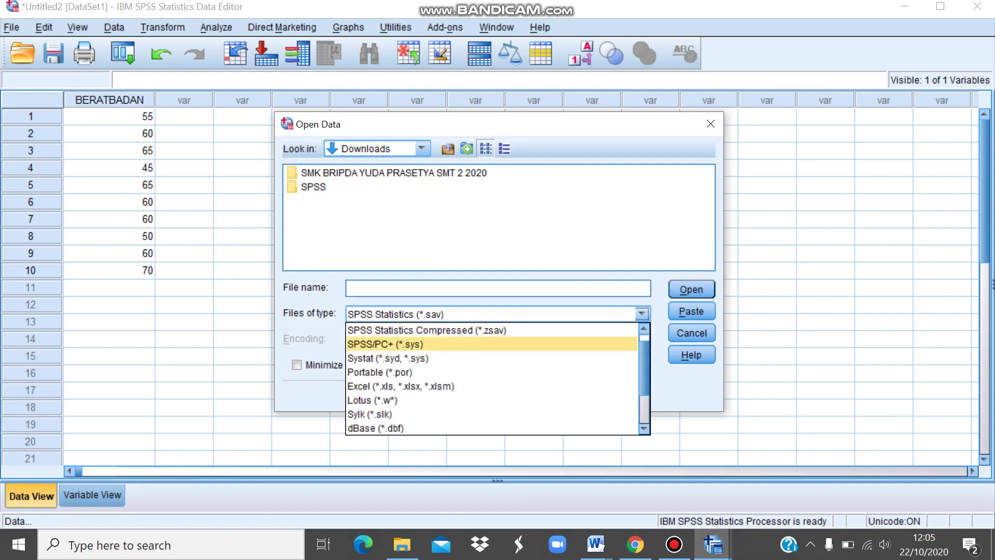
pyautogui.click(394, 386)
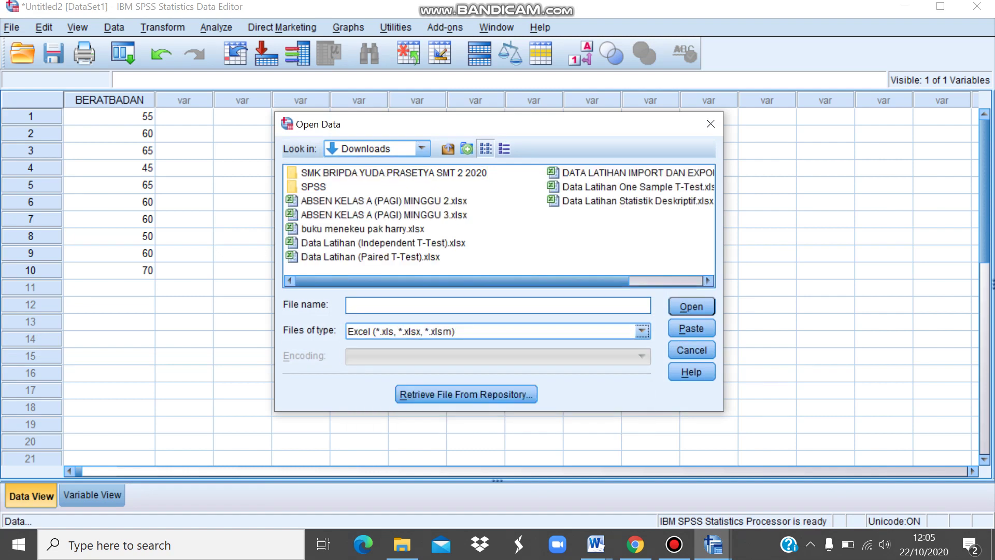
pyautogui.click(383, 242)
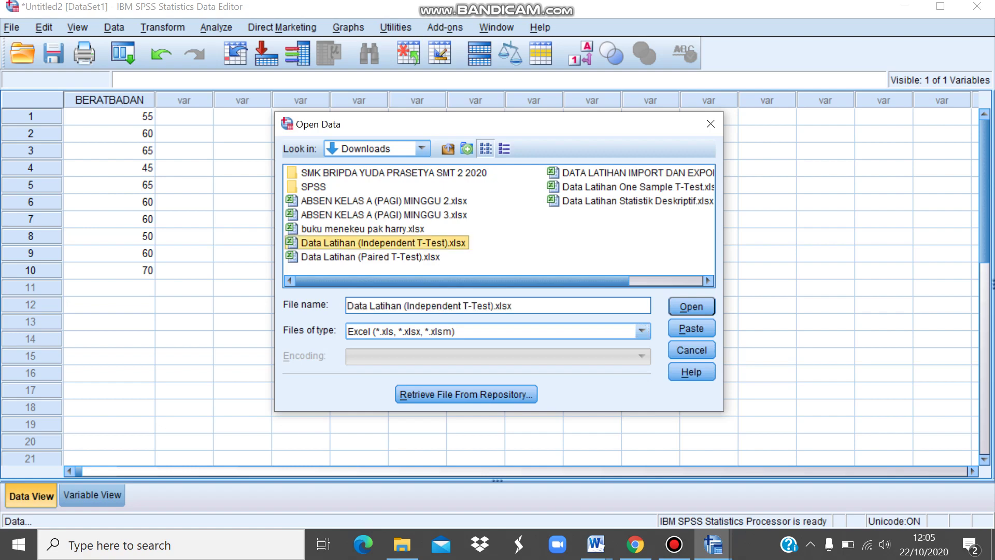
pyautogui.click(692, 306)
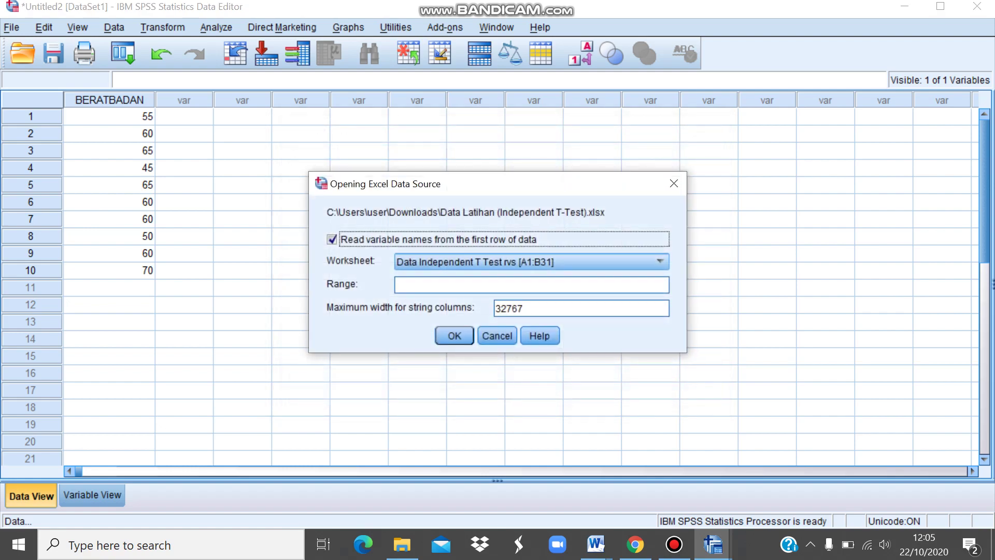
pyautogui.click(454, 335)
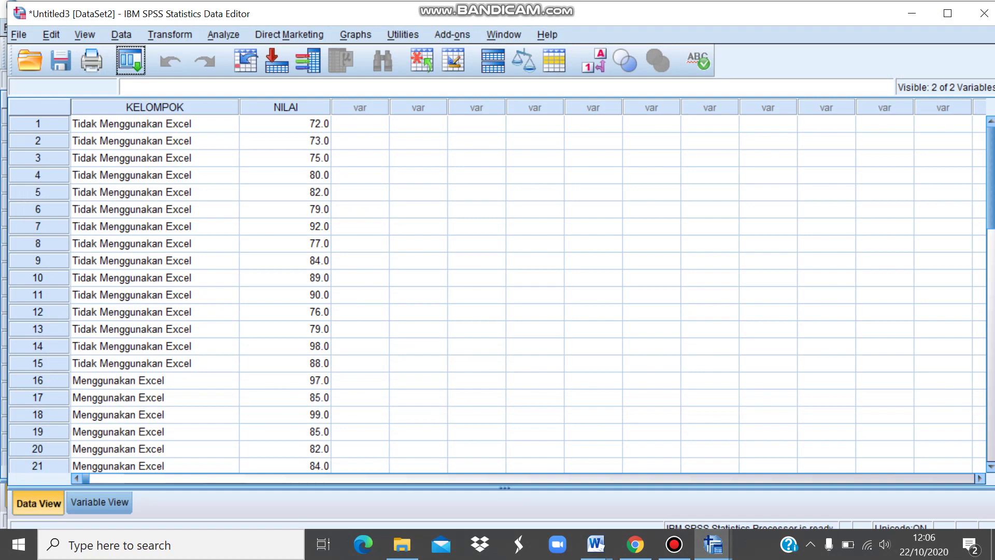
# Step: Start recoding KELOMPOK into the same variable and map the old value "Tidak Menggunakan Excel" to 1
pyautogui.click(100, 502)
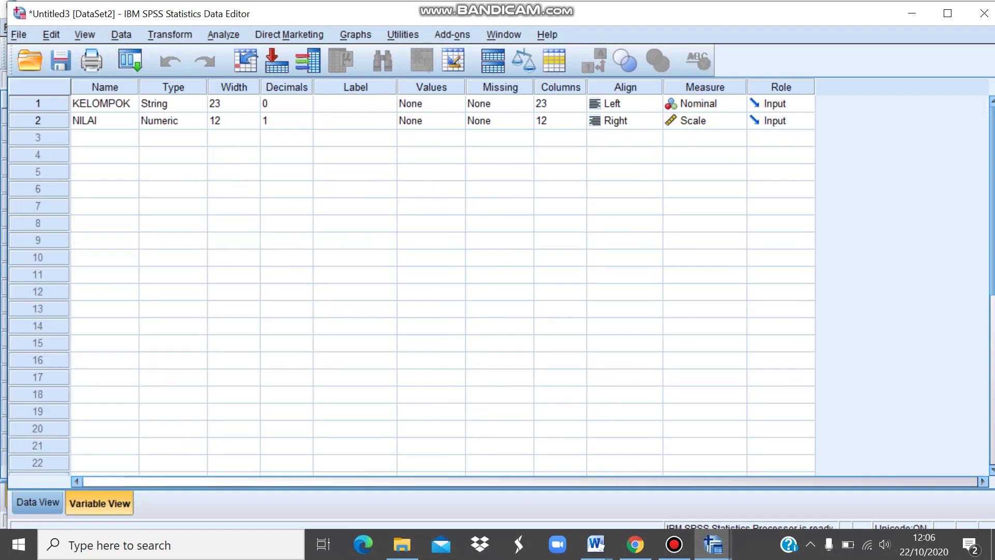
pyautogui.click(170, 34)
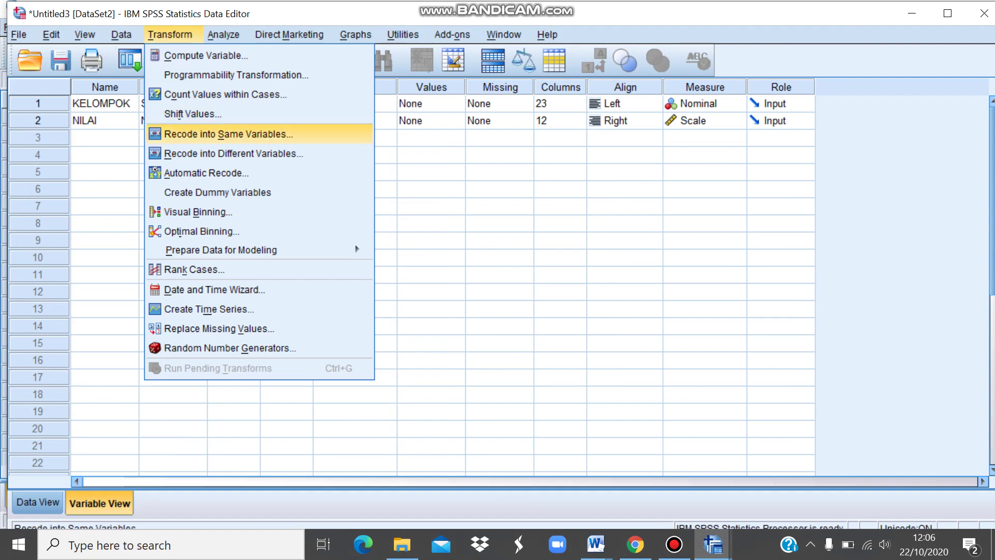
pyautogui.click(228, 134)
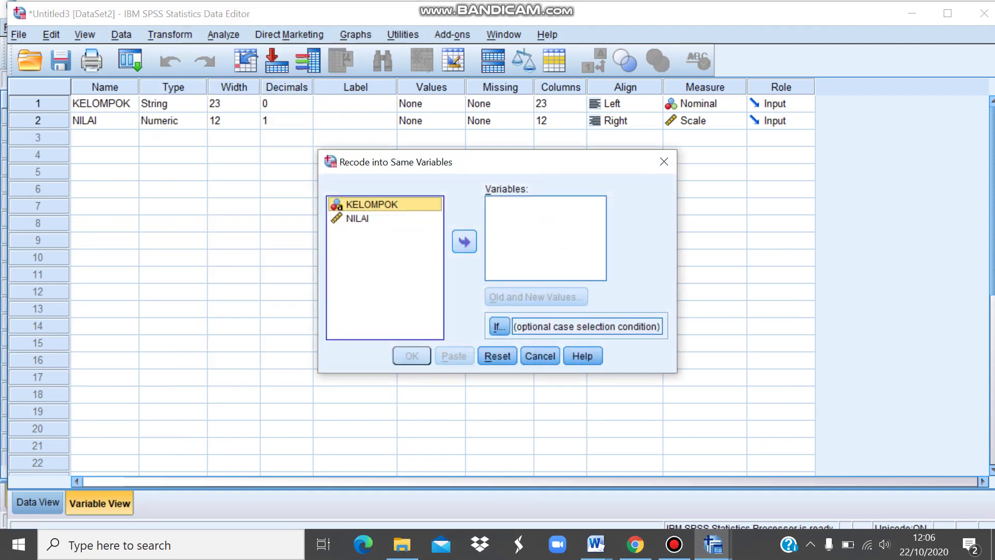
pyautogui.click(465, 241)
pyautogui.click(536, 296)
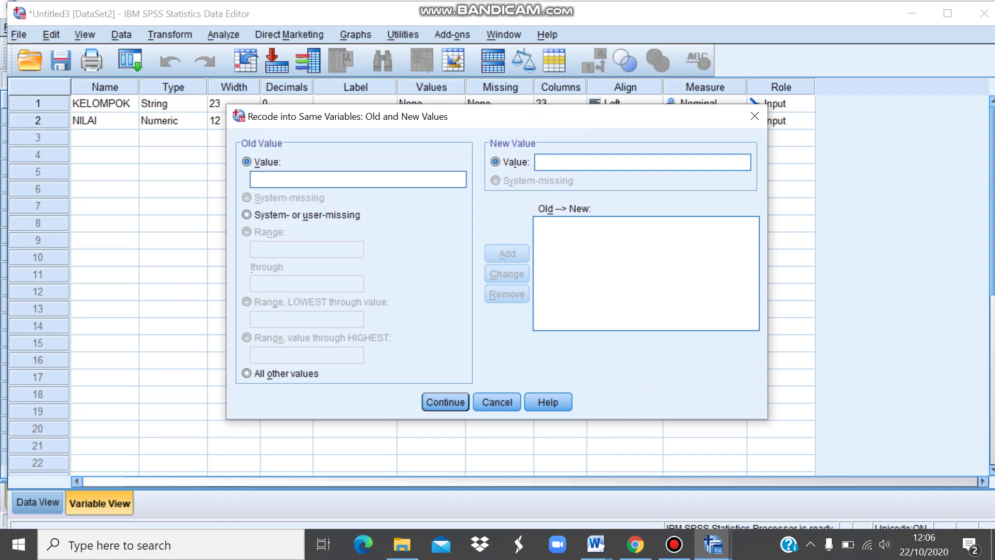
pyautogui.write('Tidak Menggunakan Excel')
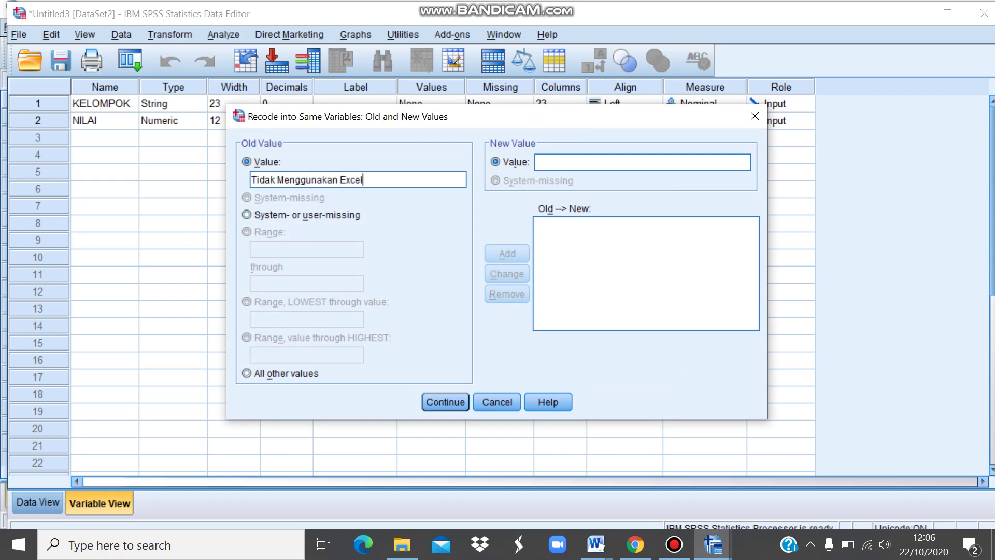
pyautogui.click(580, 162)
pyautogui.write('1')
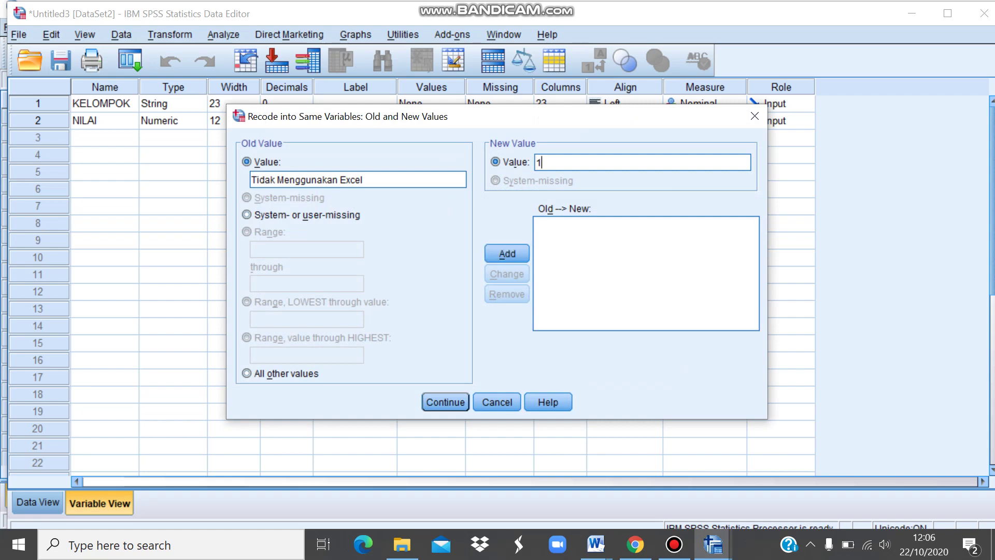
pyautogui.press('Return')
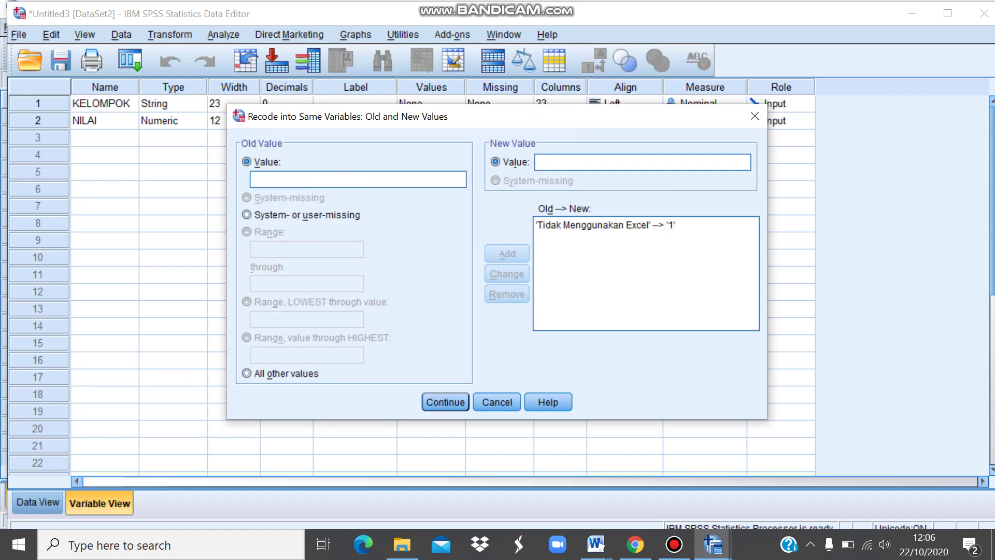
# Step: Map the old value "Menggunakan Excel" to 2 and run the recode of KELOMPOK
pyautogui.write('Menggunakan')
pyautogui.write('Excel')
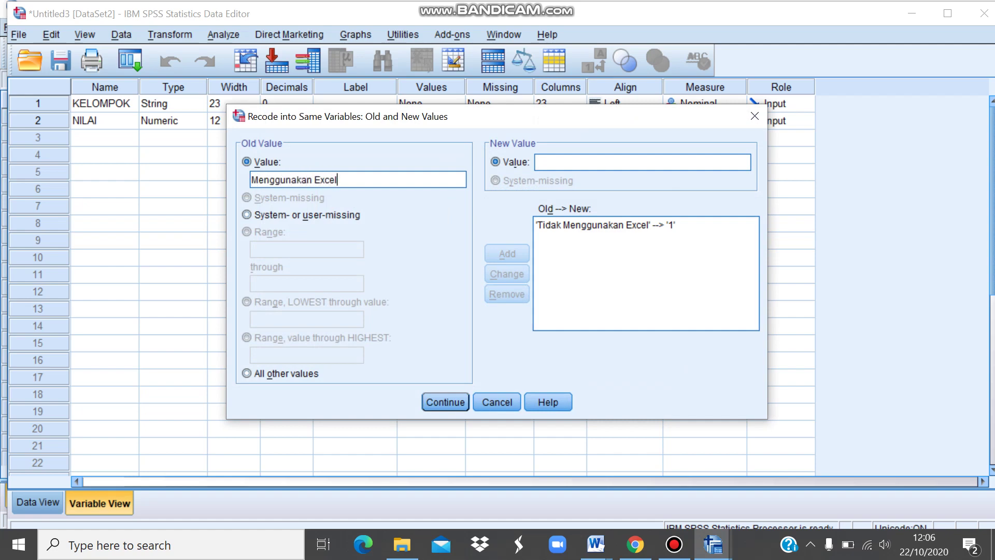
pyautogui.click(539, 162)
pyautogui.write('2')
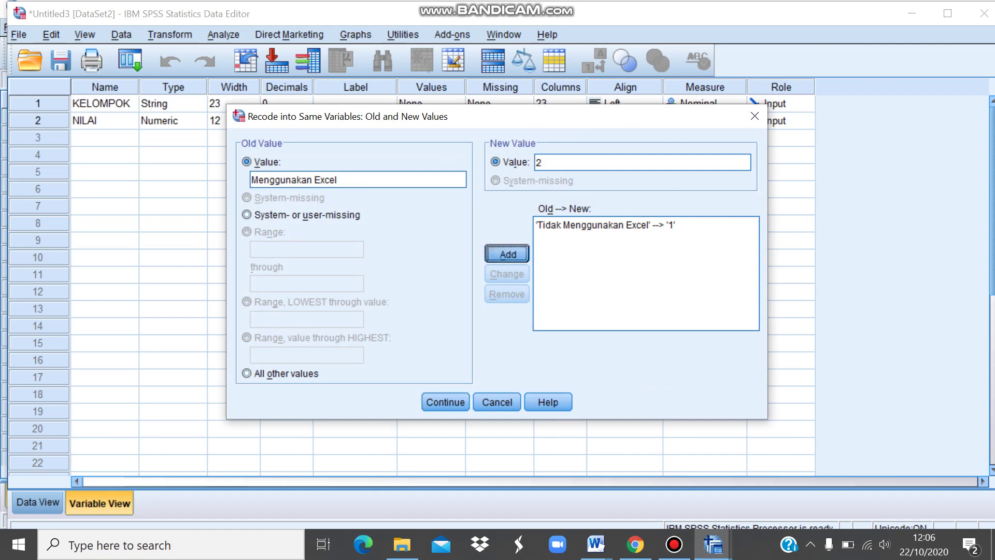
pyautogui.hotkey('alt', 'a')
pyautogui.press('Return')
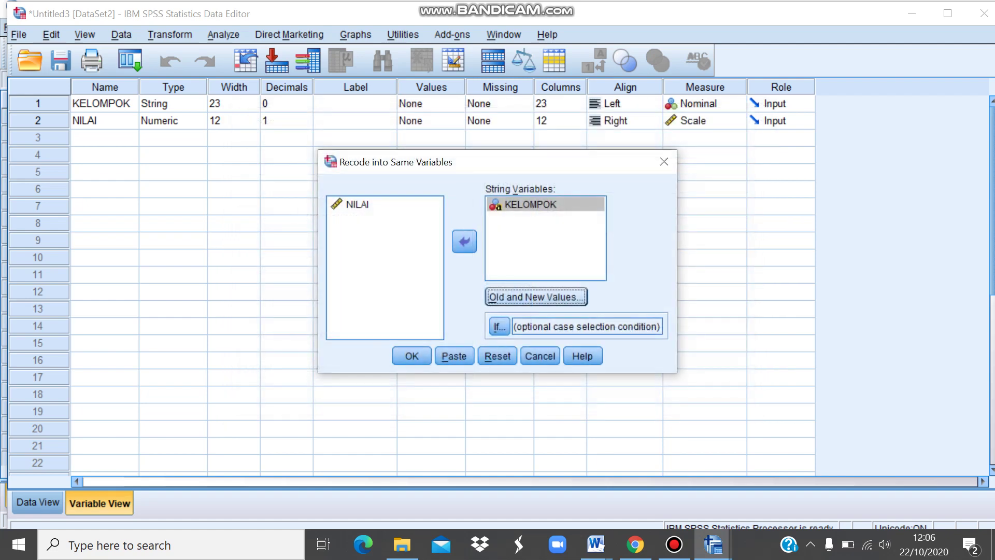
pyautogui.click(411, 356)
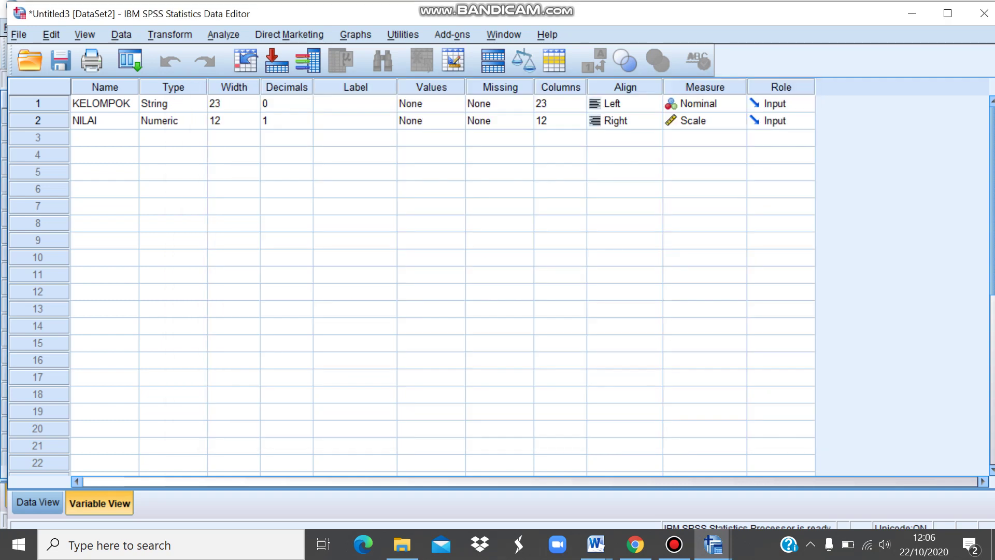
# Step: Add a value label to the KELOMPOK variable assigning "Tidak Menggunakan Excel" to value 1
pyautogui.click(422, 104)
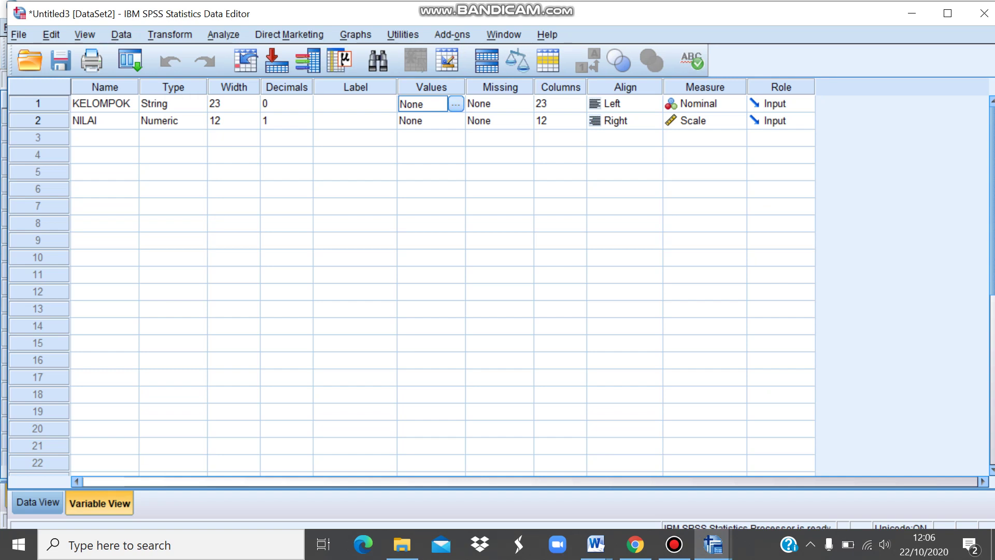
pyautogui.click(456, 104)
pyautogui.write('1')
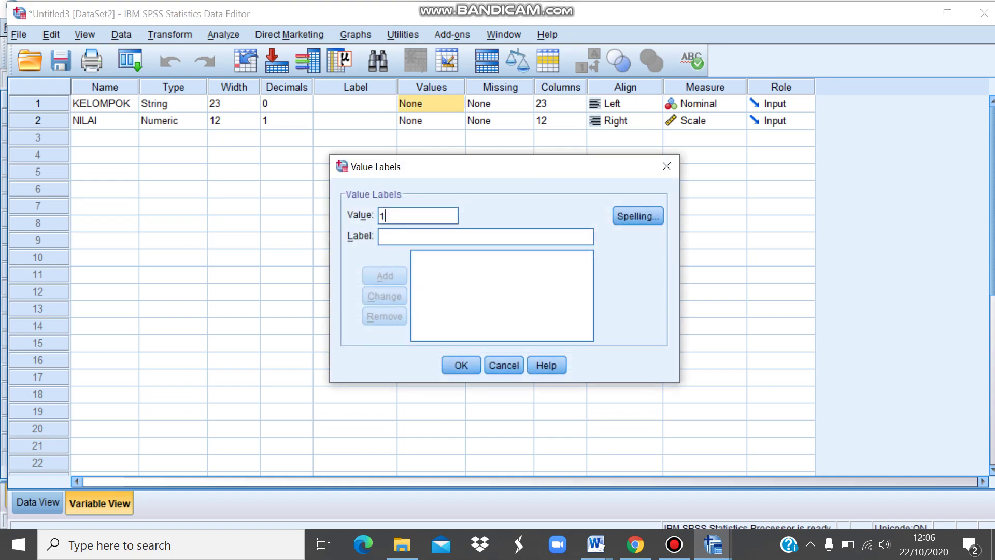
pyautogui.press('Tab')
pyautogui.write('Tidak Menggunak')
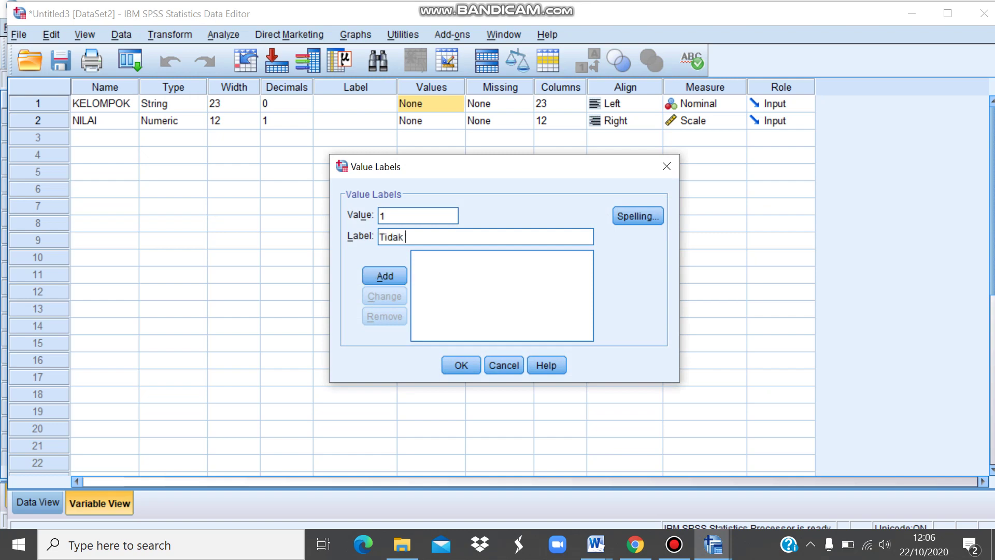
pyautogui.write('an Excel')
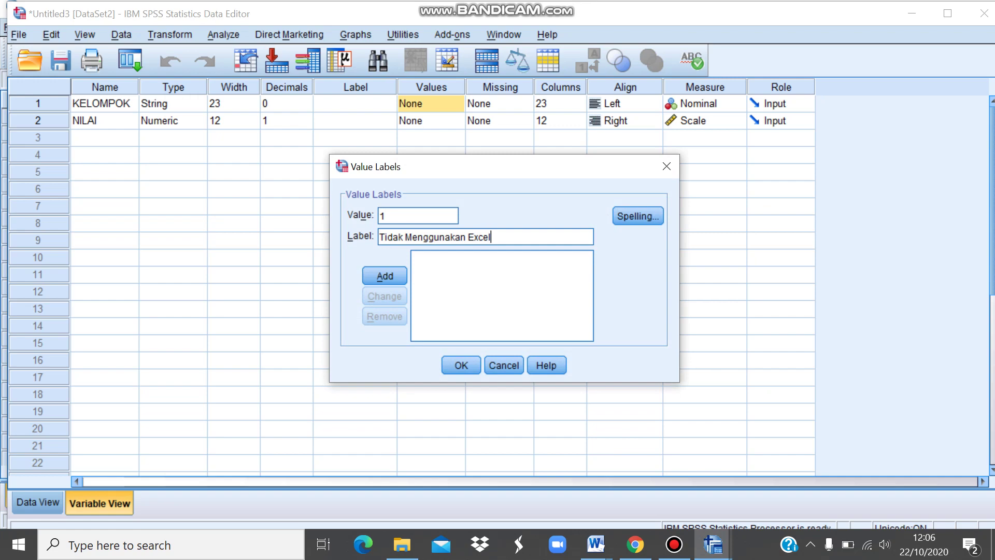
pyautogui.press('Tab')
pyautogui.press('Return')
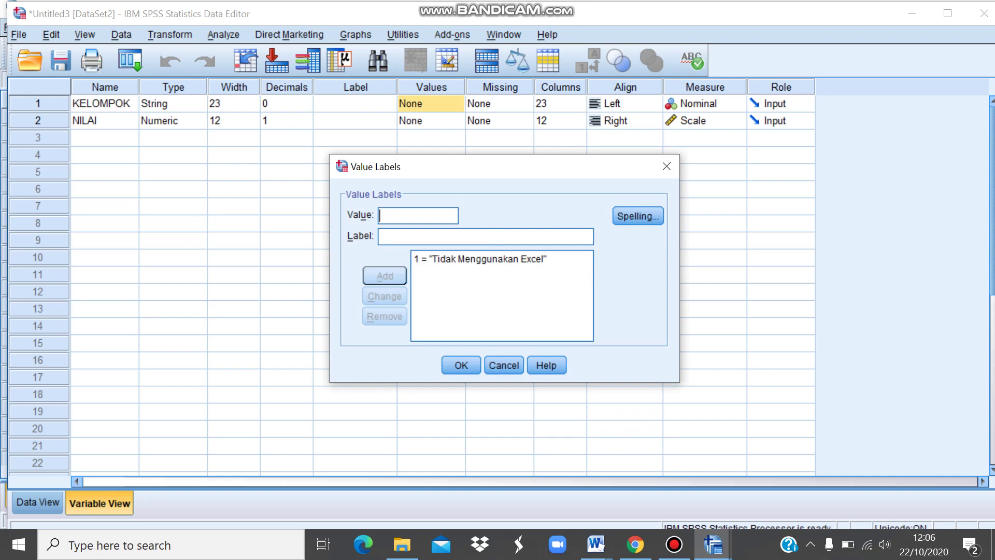
# Step: Add the label "Menggunakan Excel" for value 2 and apply the value labels to KELOMPOK
pyautogui.write('2')
pyautogui.press('Tab')
pyautogui.write('M')
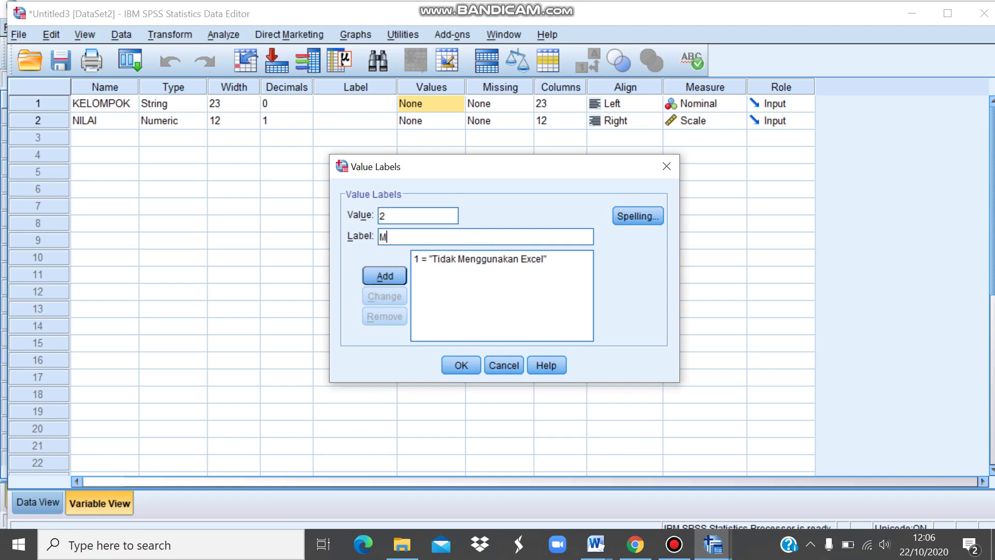
pyautogui.write('enggunakan Excel')
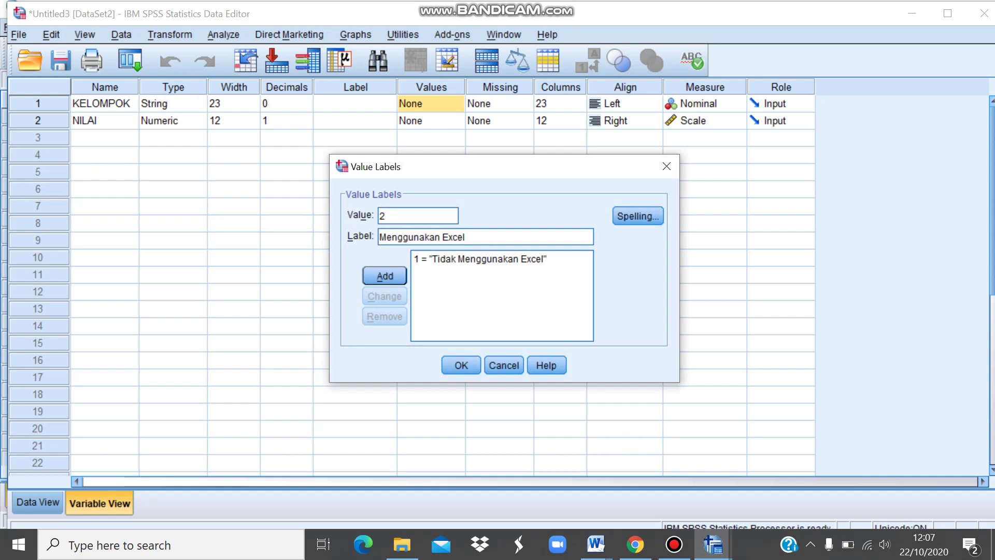
pyautogui.press('Return')
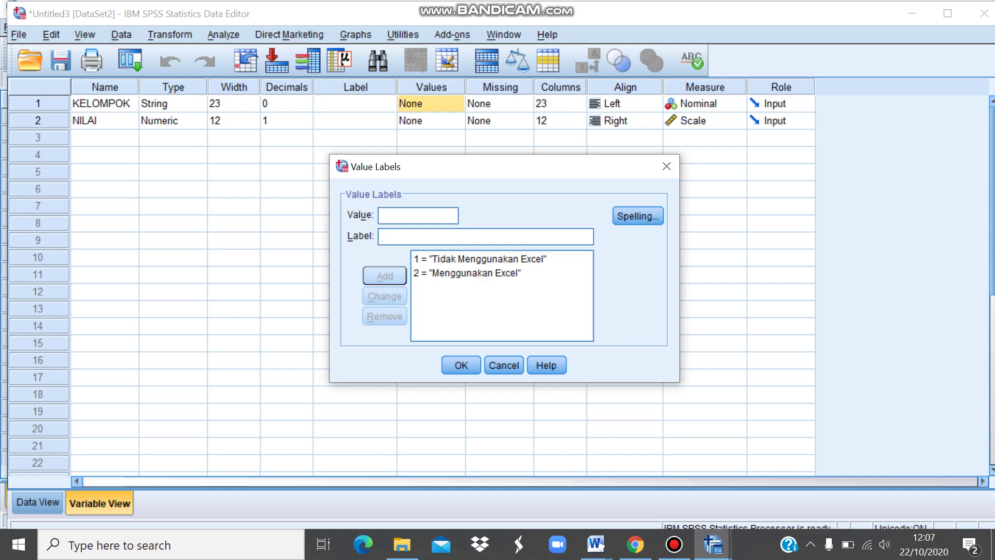
pyautogui.click(460, 365)
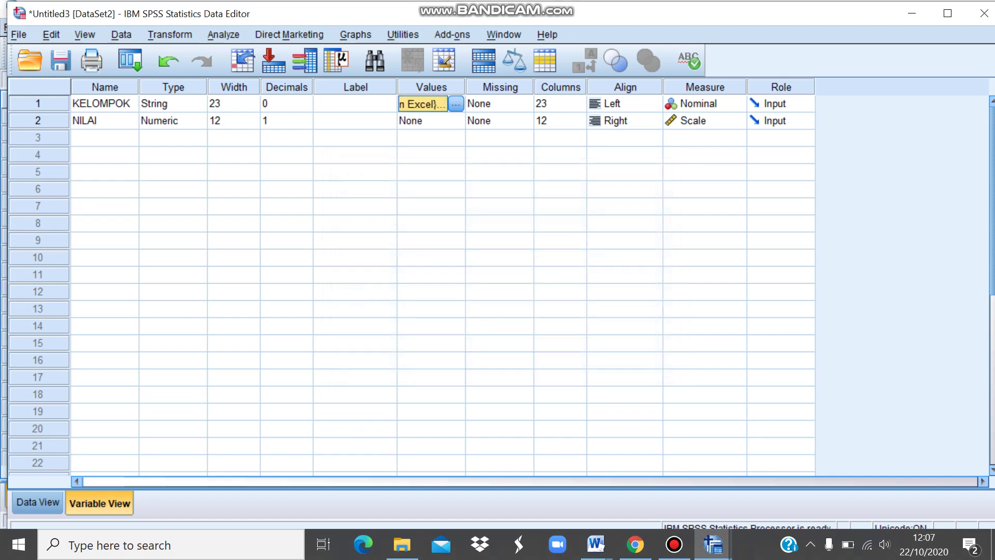
# Step: Change the KELOMPOK variable's type to Numeric with width 23 and 0 decimal places, accepting the conversion
pyautogui.click(198, 104)
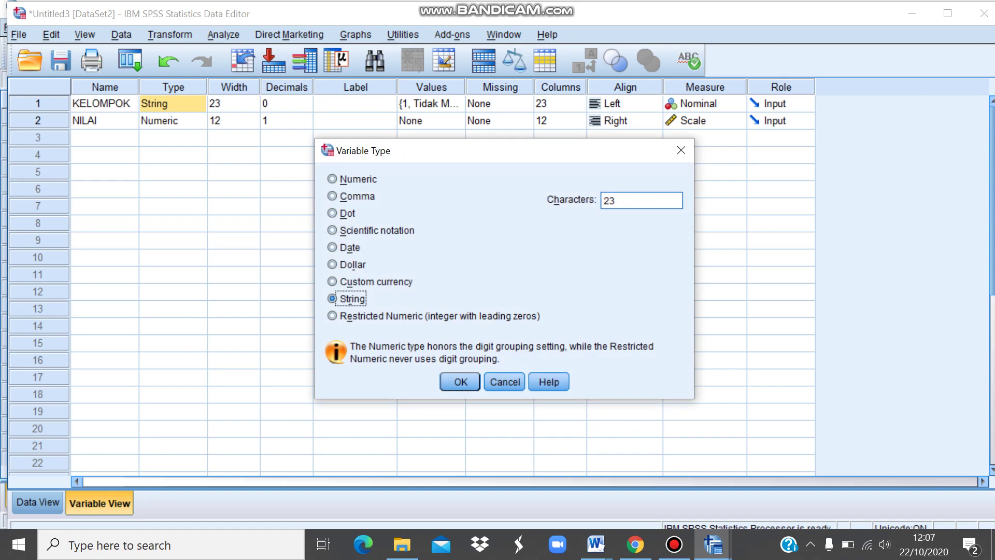
pyautogui.click(333, 179)
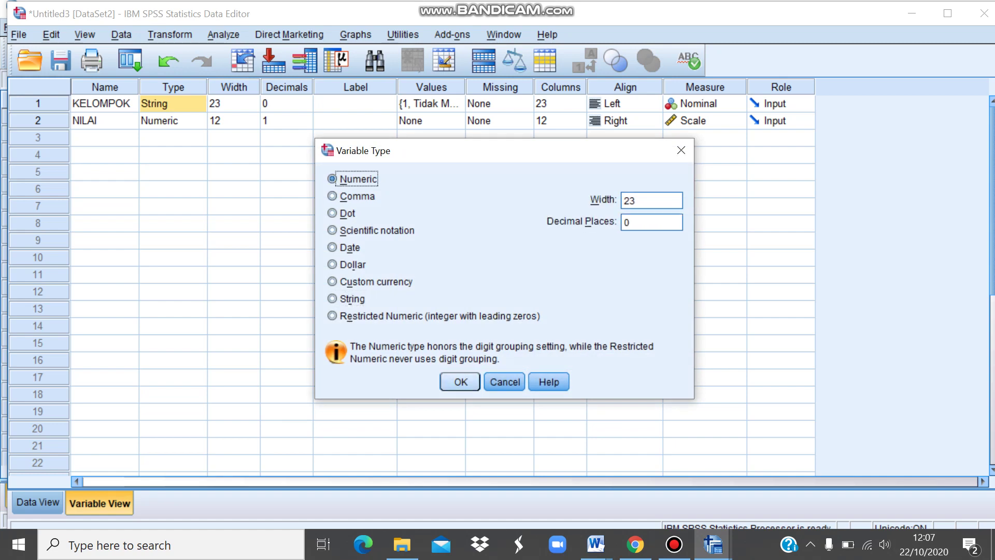
pyautogui.click(460, 382)
pyautogui.press('Return')
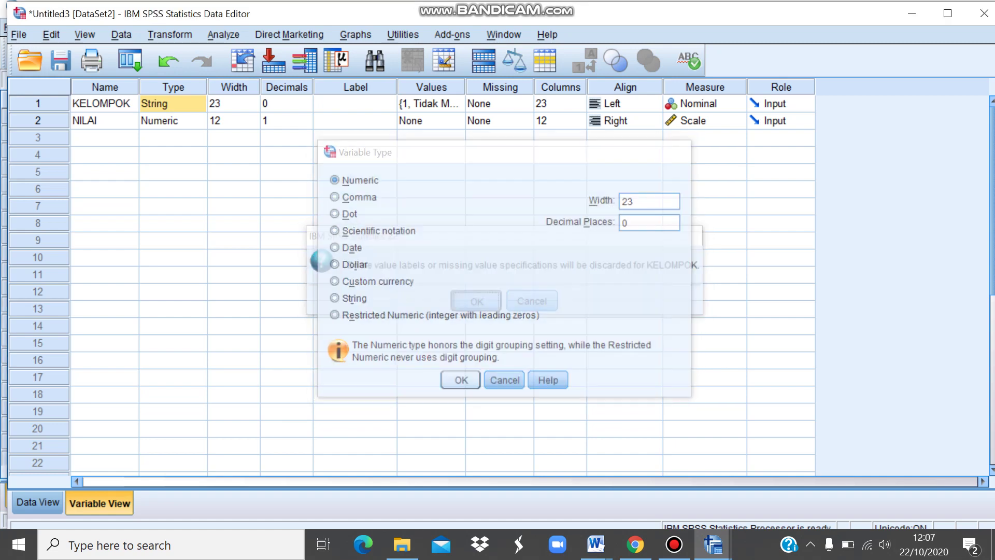
# Step: Set the decimals of the NILAI variable to 0 and return to the data values
pyautogui.click(307, 124)
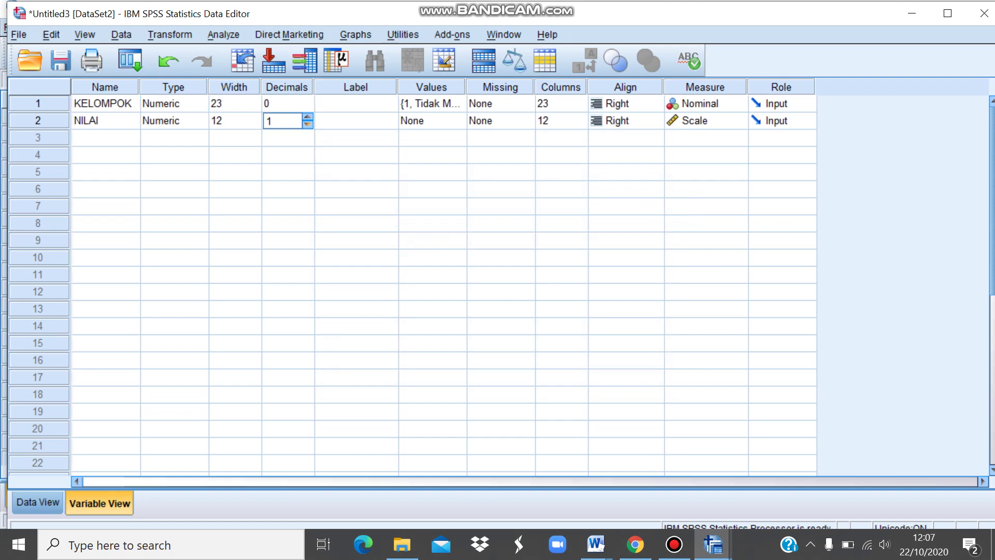
pyautogui.click(307, 125)
pyautogui.click(38, 502)
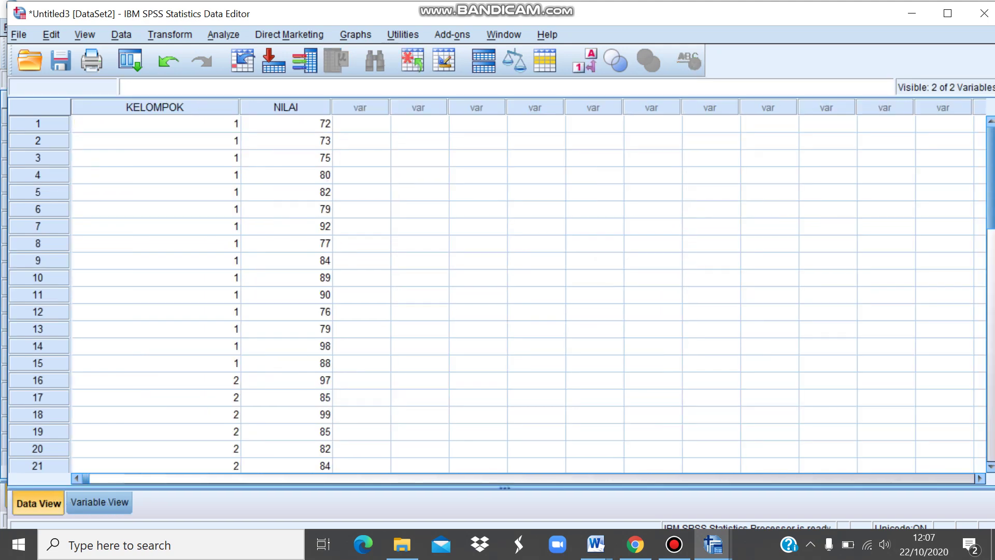
# Step: Set up an Independent-Samples T Test with NILAI as the test variable and KELOMPOK as the grouping variable
pyautogui.click(224, 35)
pyautogui.moveTo(263, 109)
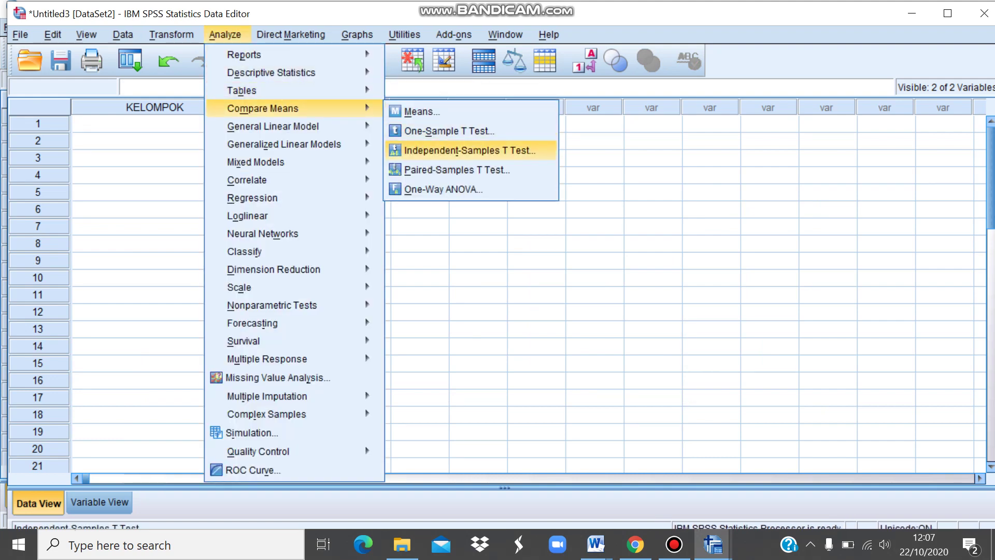
pyautogui.click(470, 151)
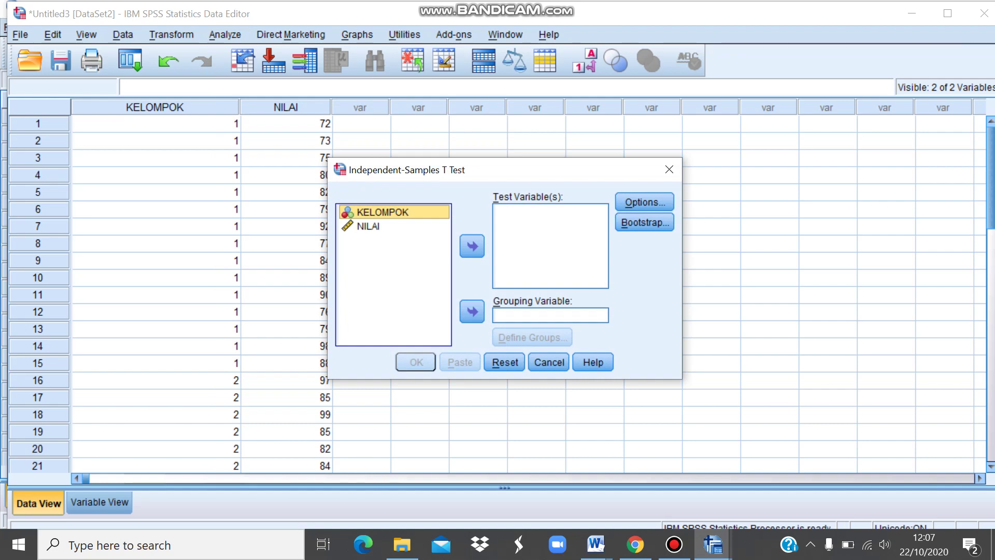
pyautogui.click(368, 226)
pyautogui.click(471, 246)
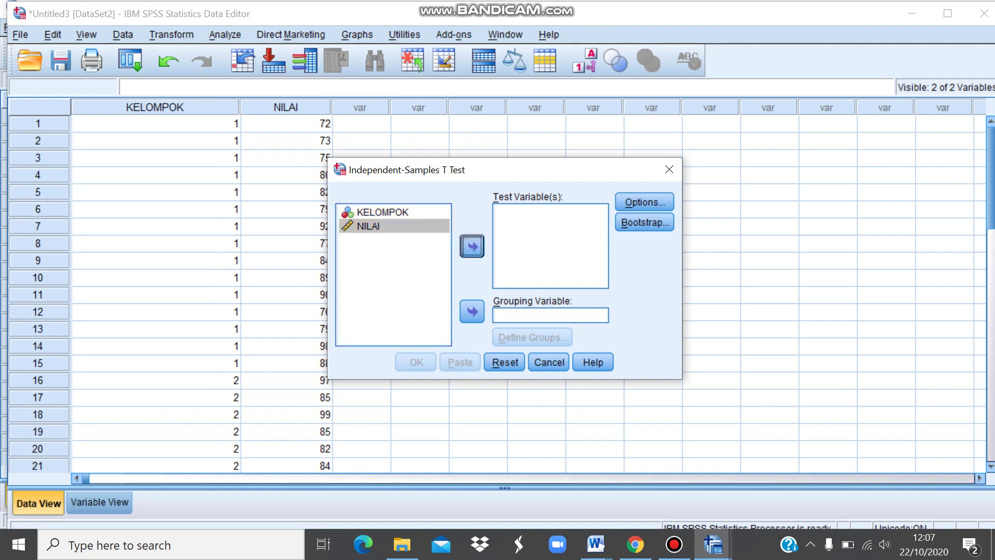
pyautogui.click(382, 211)
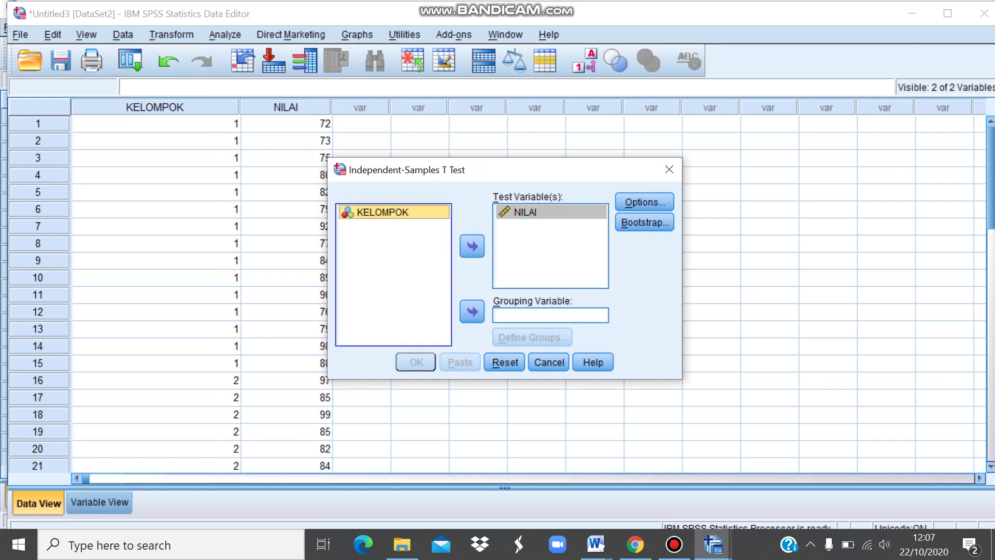
pyautogui.click(471, 311)
# Step: Define the comparison groups as 1 and 2, then run the test and bring up its Independent Samples Test table
pyautogui.click(532, 337)
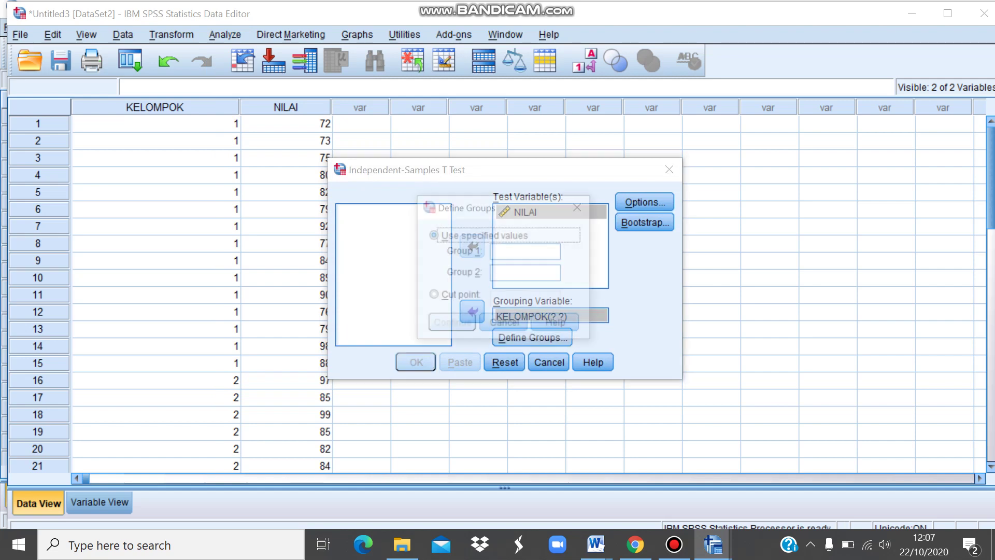
pyautogui.click(526, 252)
pyautogui.write('1')
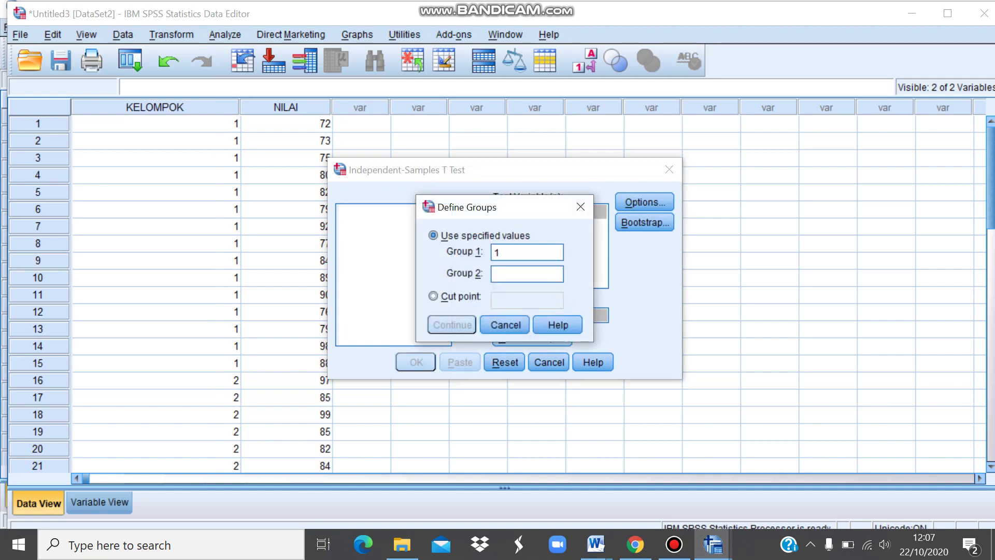
pyautogui.click(526, 273)
pyautogui.write('2')
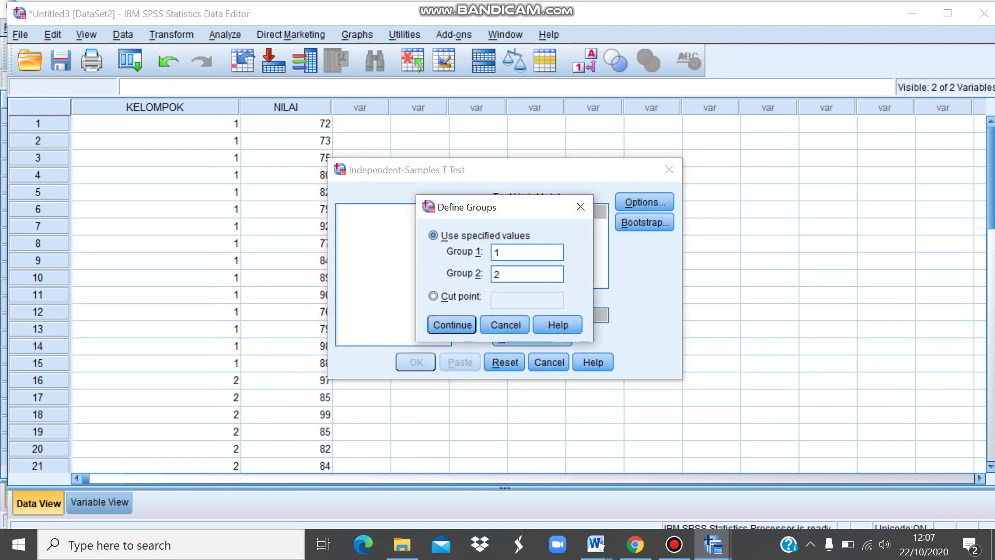
pyautogui.press('Return')
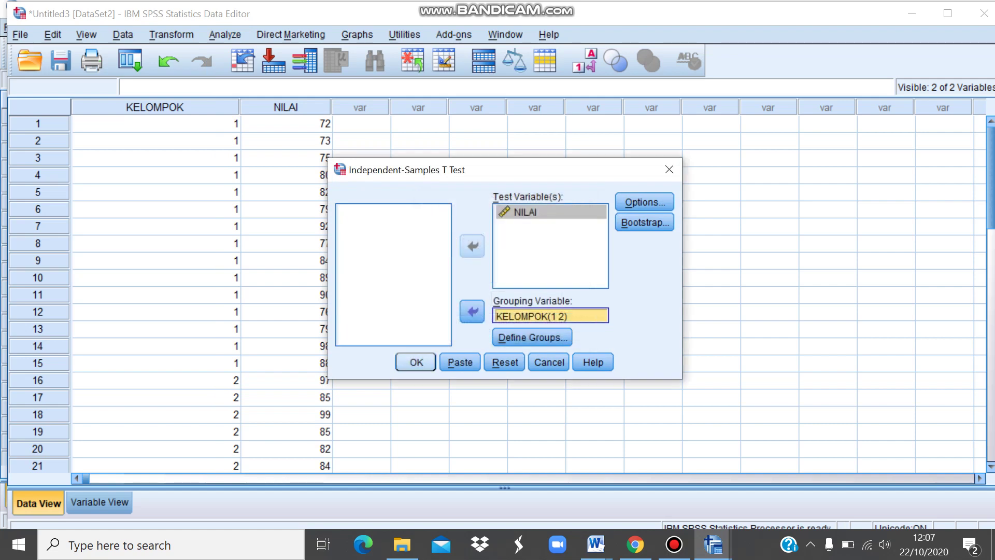
pyautogui.press('Return')
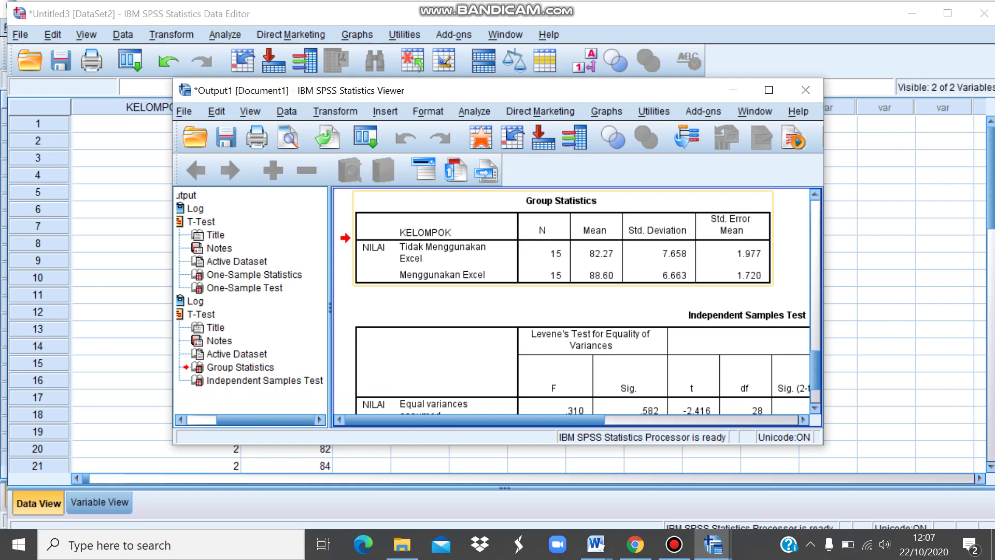
pyautogui.click(265, 381)
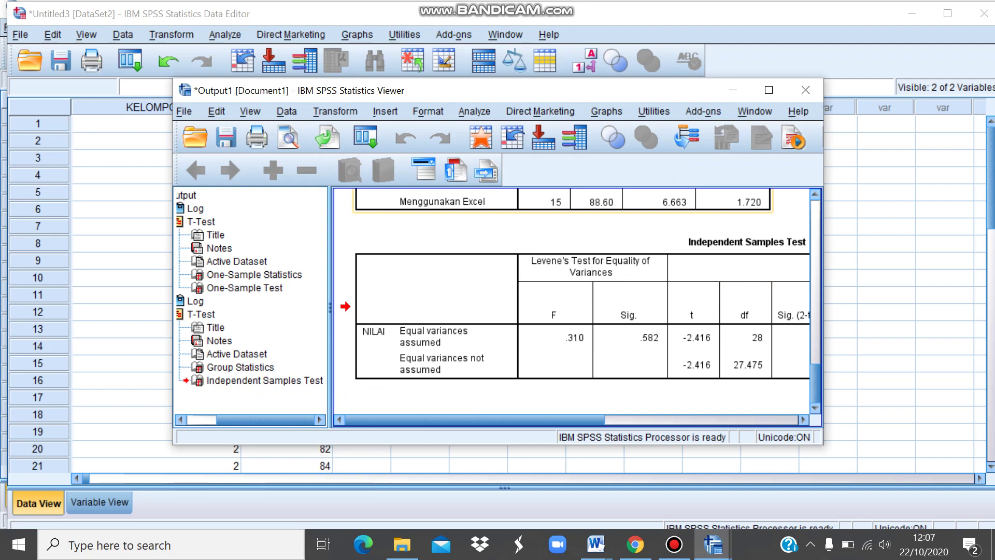
# Step: Check the Independent Samples Test significance values, then switch to the Word document on the Paired Sample T-Test case and read its before/after weight table
pyautogui.hscroll(3, 572, 307)
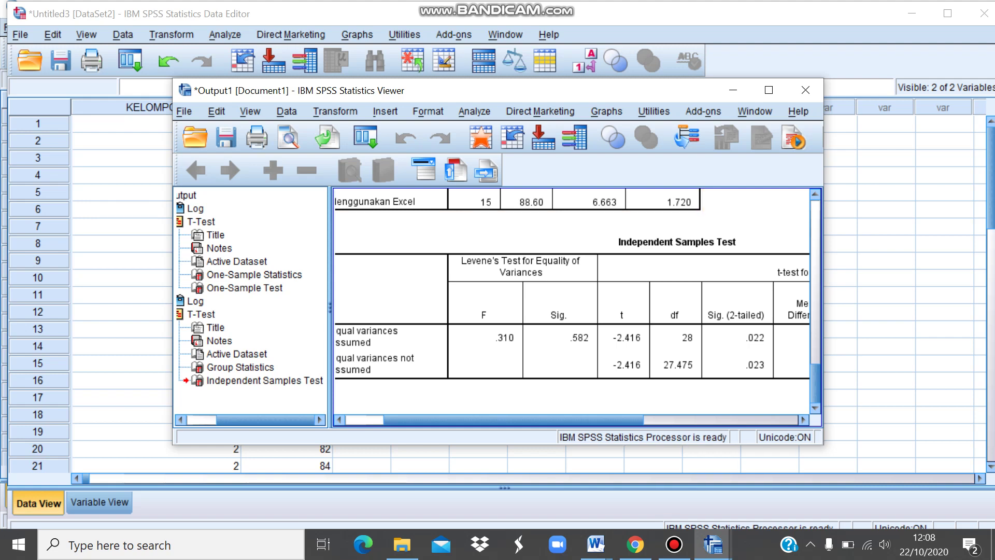
pyautogui.moveTo(713, 544)
pyautogui.moveTo(596, 544)
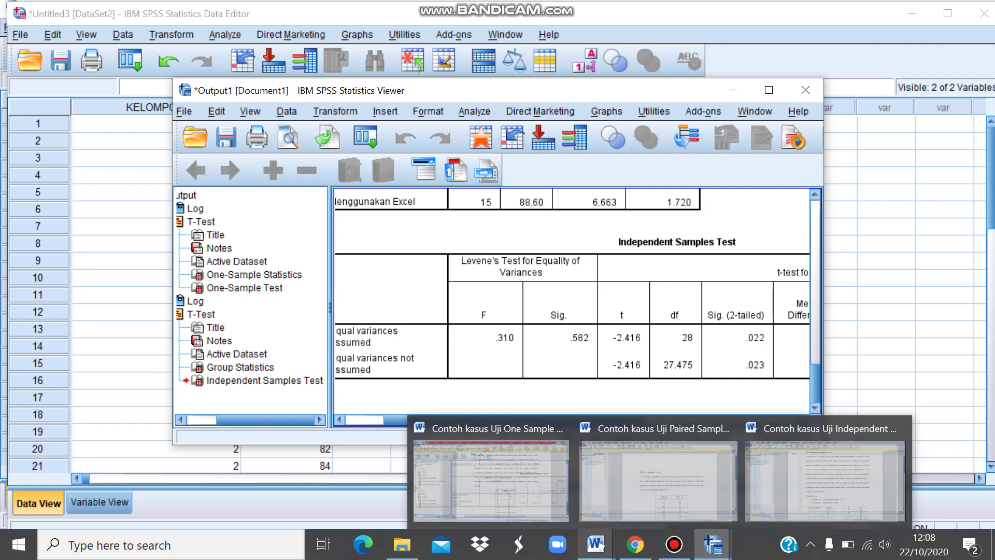
pyautogui.click(596, 479)
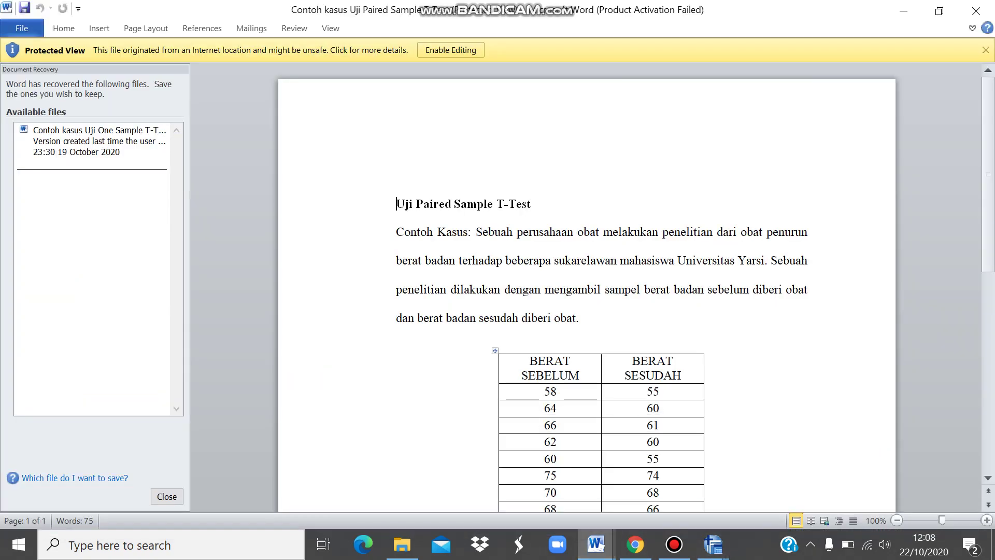
pyautogui.press('Down')
pyautogui.press('Down')
pyautogui.press('Down')
pyautogui.press('Down')
pyautogui.press('Down')
pyautogui.press('Down')
pyautogui.press('Down')
pyautogui.press('Down')
pyautogui.press('Down')
pyautogui.press('Down')
pyautogui.press('Down')
pyautogui.press('Down')
pyautogui.press('Down')
pyautogui.press('Down')
pyautogui.press('Down')
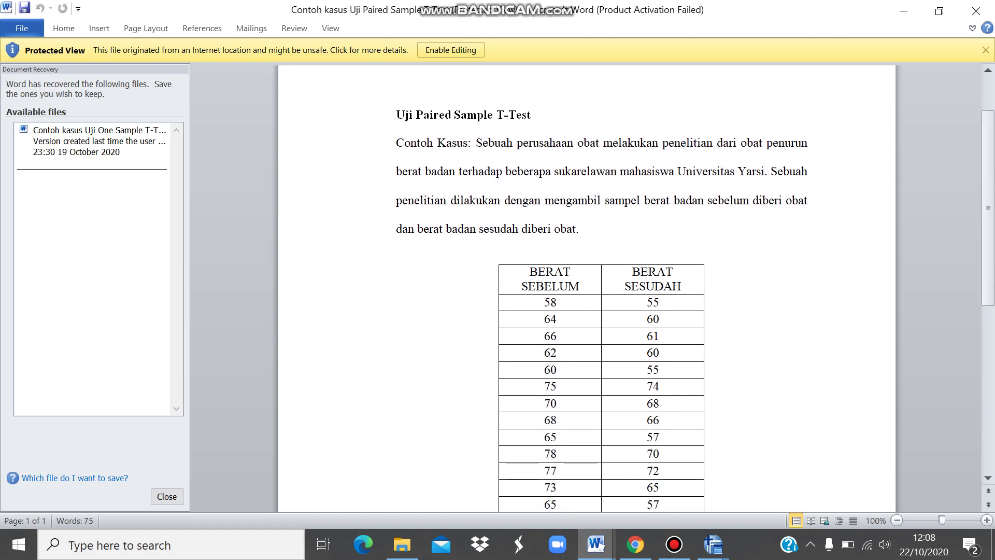
pyautogui.press('Down')
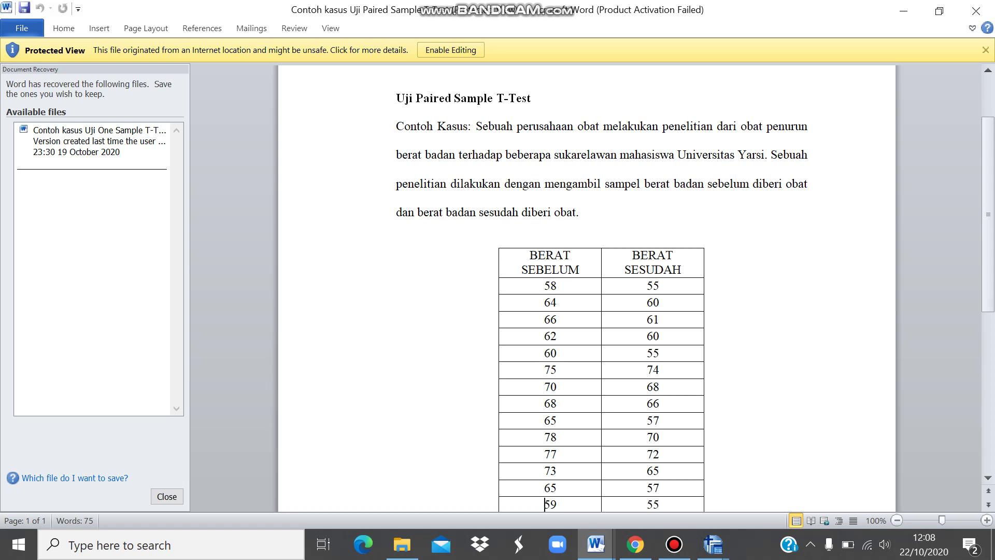
pyautogui.press('Down')
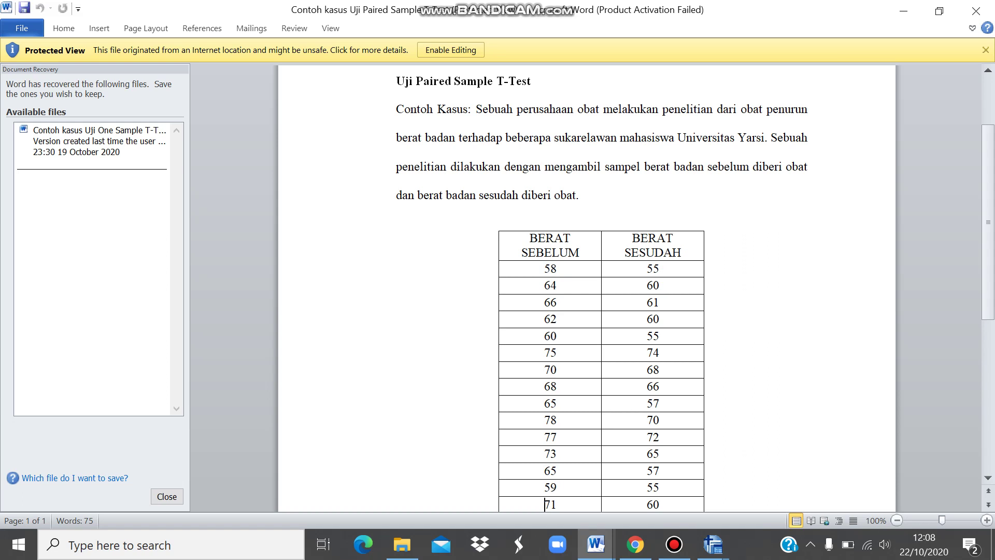
pyautogui.press('Down')
pyautogui.press('Down')
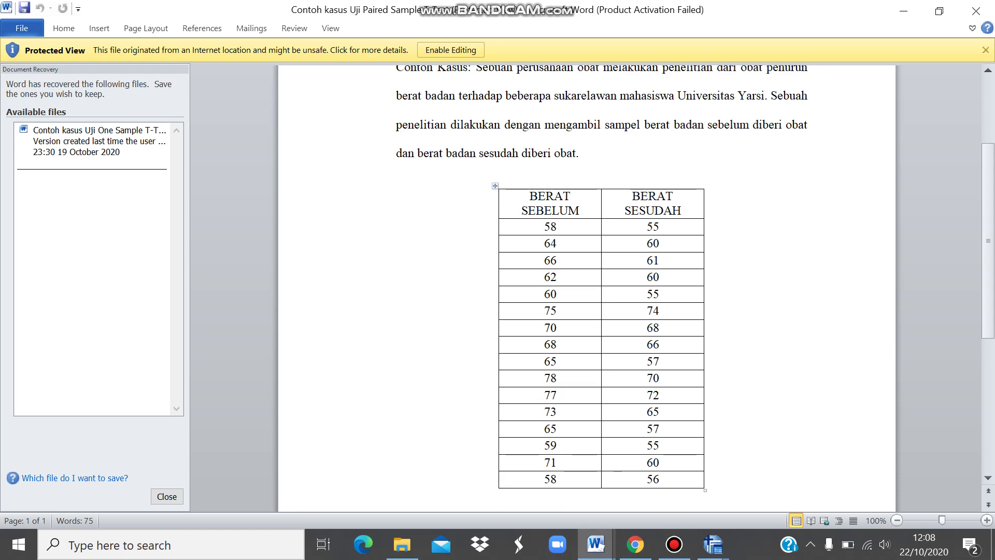
# Step: Switch back to the SPSS data window Untitled3 and bring up the Open Data dialog with the Downloads folder filtered to Excel files
pyautogui.moveTo(713, 544)
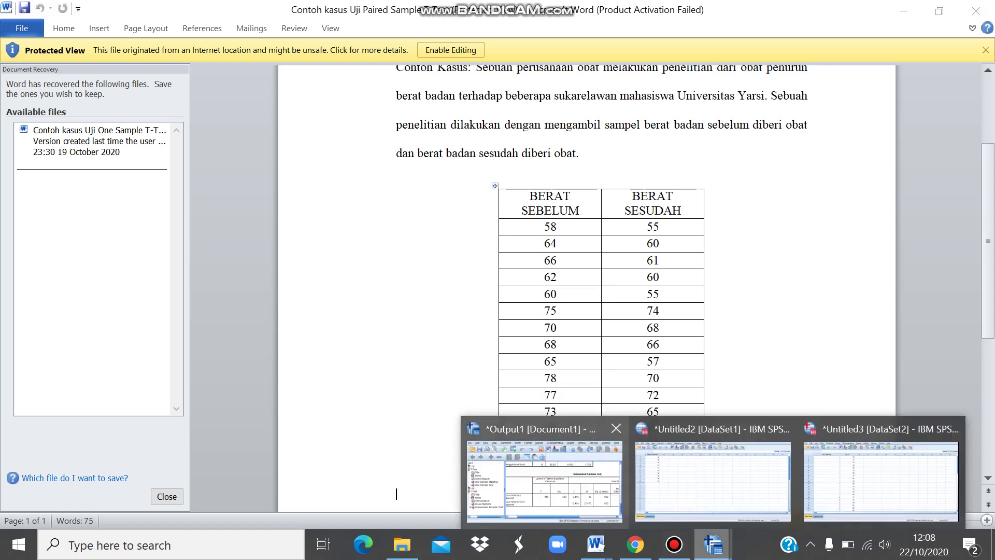
pyautogui.click(881, 477)
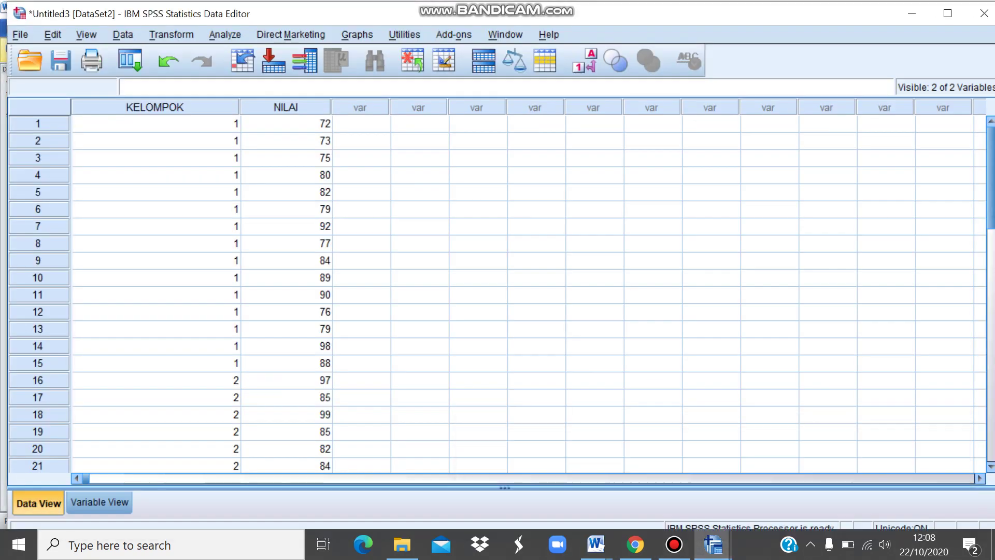
pyautogui.hotkey('alt', 'f')
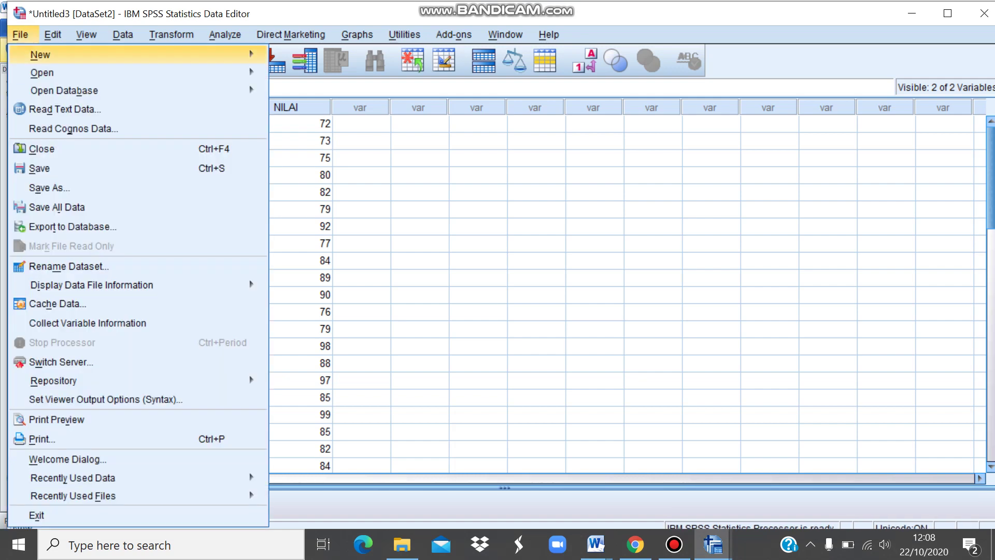
pyautogui.press('Down')
pyautogui.press('Right')
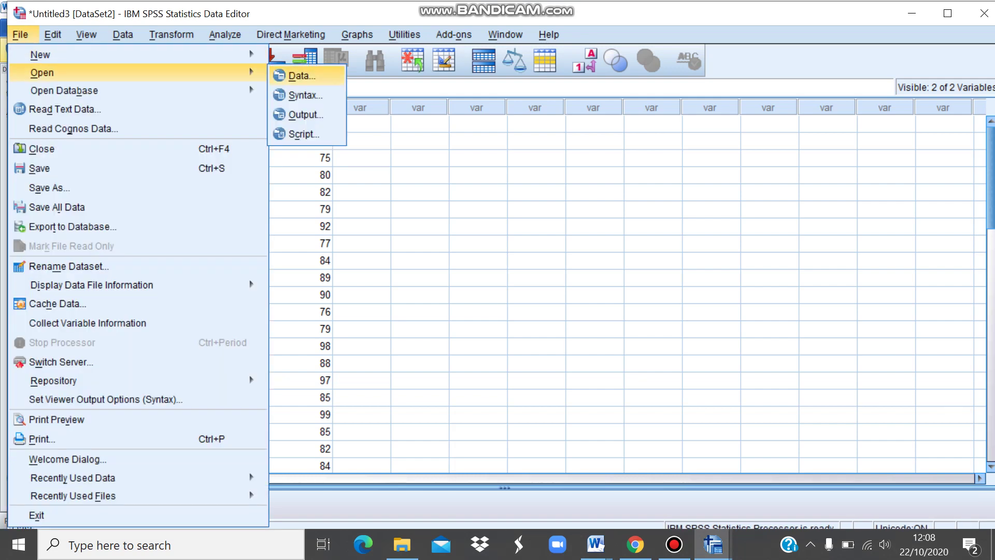
pyautogui.press('Return')
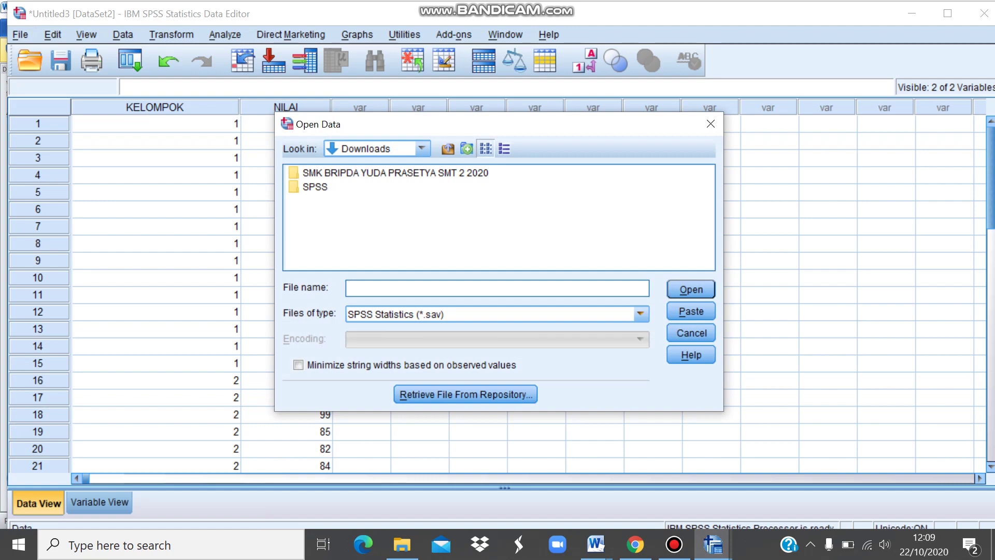
pyautogui.press('Tab')
pyautogui.hotkey('alt', 'Down')
pyautogui.press('Down')
pyautogui.press('Down')
pyautogui.press('Down')
pyautogui.press('Down')
pyautogui.press('Down')
pyautogui.press('Return')
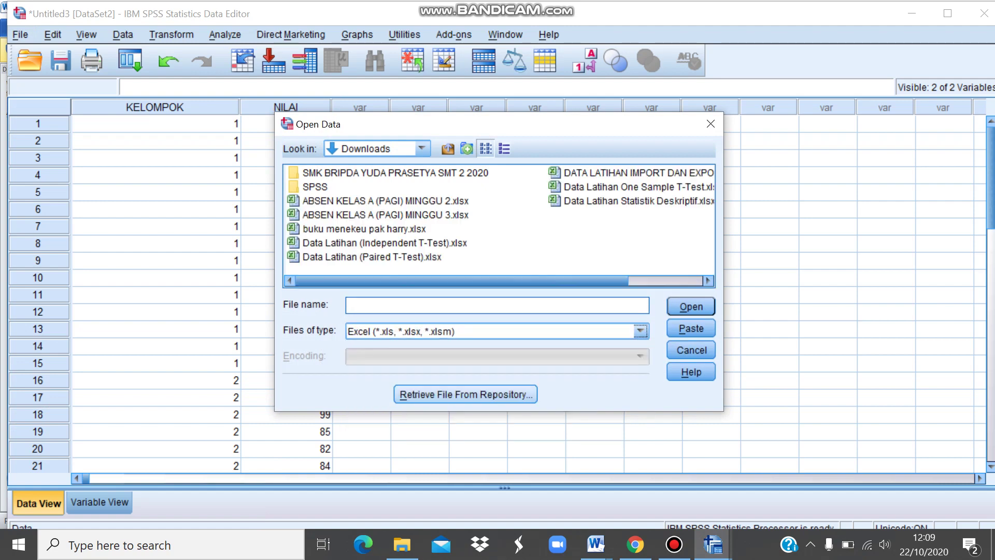
# Step: Import Data Latihan (Paired T-Test).xlsx, reading variable names from the first row of data
pyautogui.click(372, 257)
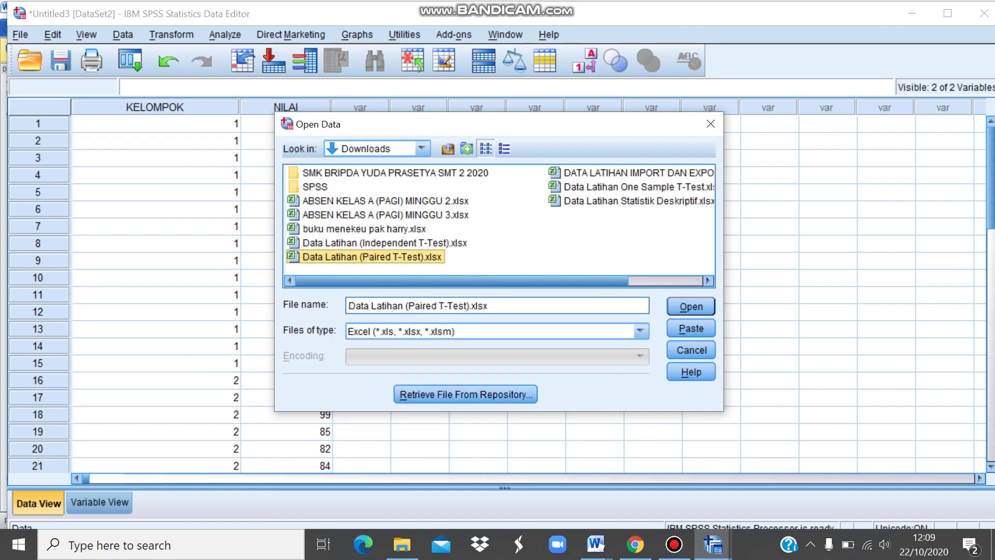
pyautogui.press('Return')
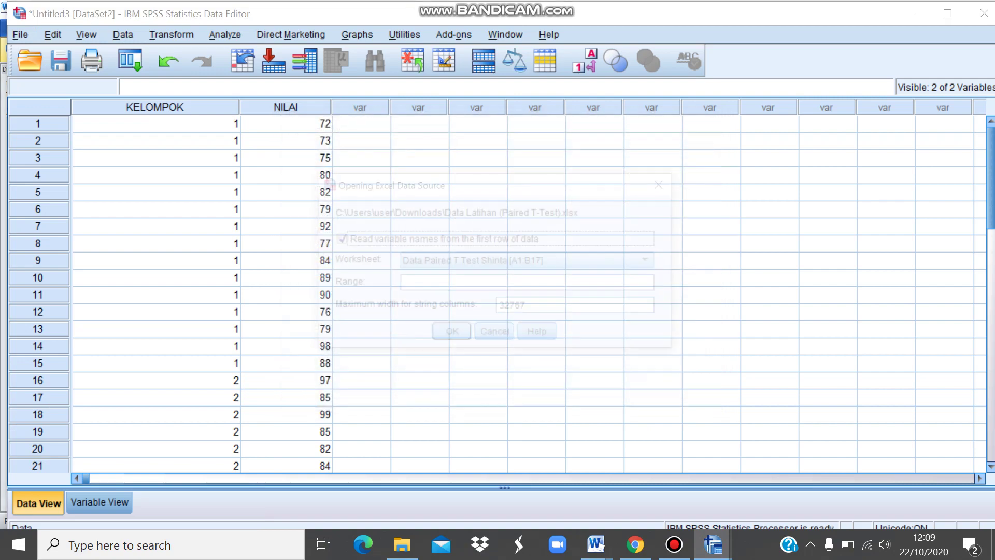
pyautogui.press('Return')
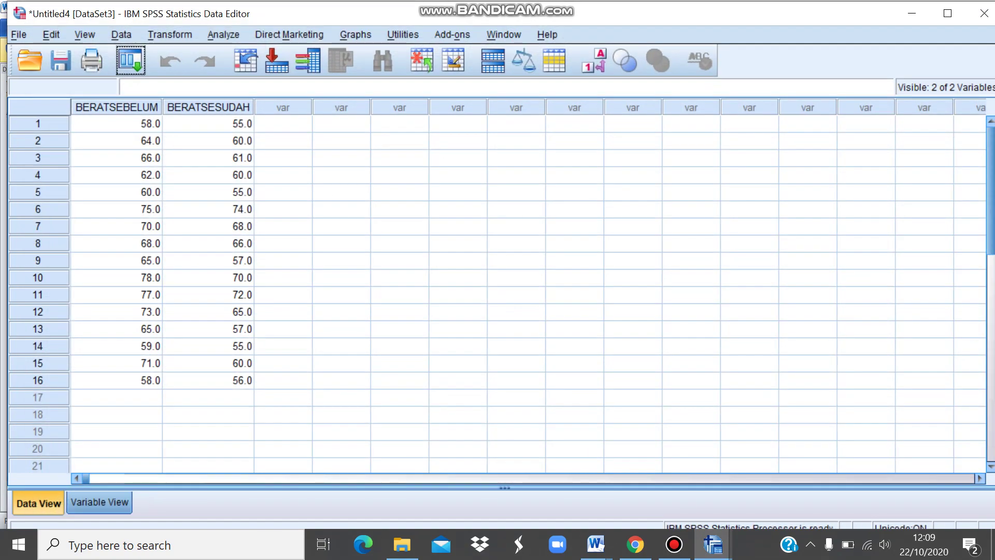
# Step: Set the decimals of both BERATSEBELUM and BERATSESUDAH to 0 and return to the data values
pyautogui.click(100, 502)
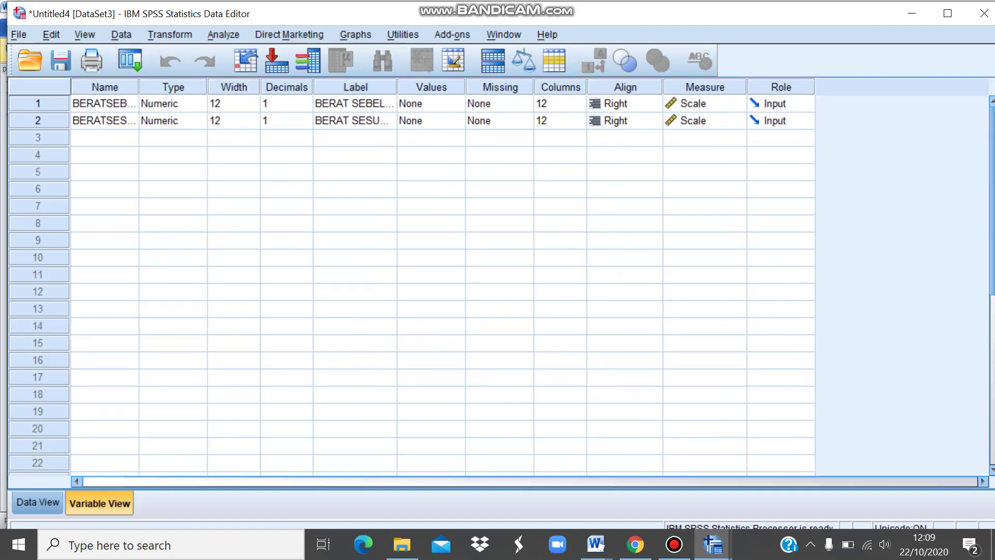
pyautogui.click(306, 107)
pyautogui.click(306, 107)
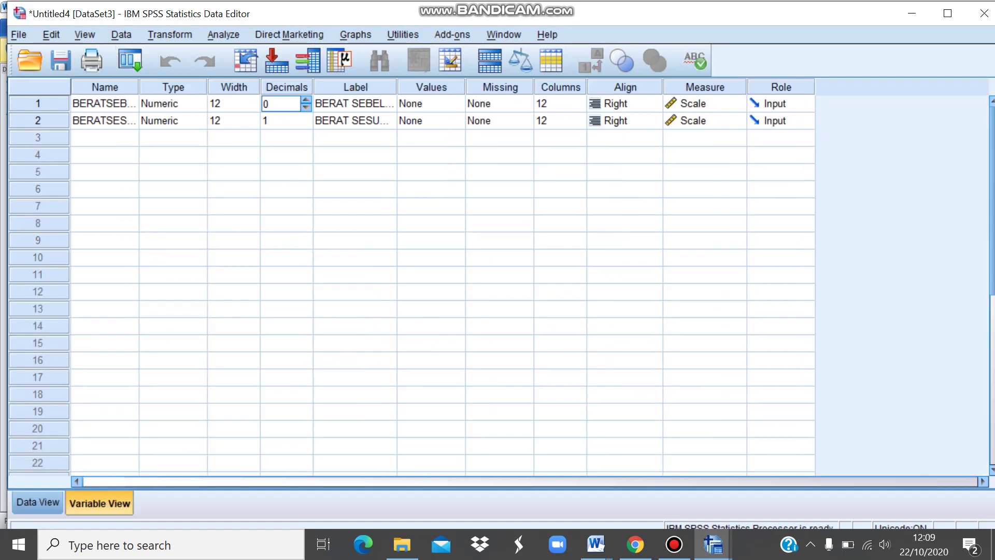
pyautogui.click(305, 117)
pyautogui.click(306, 118)
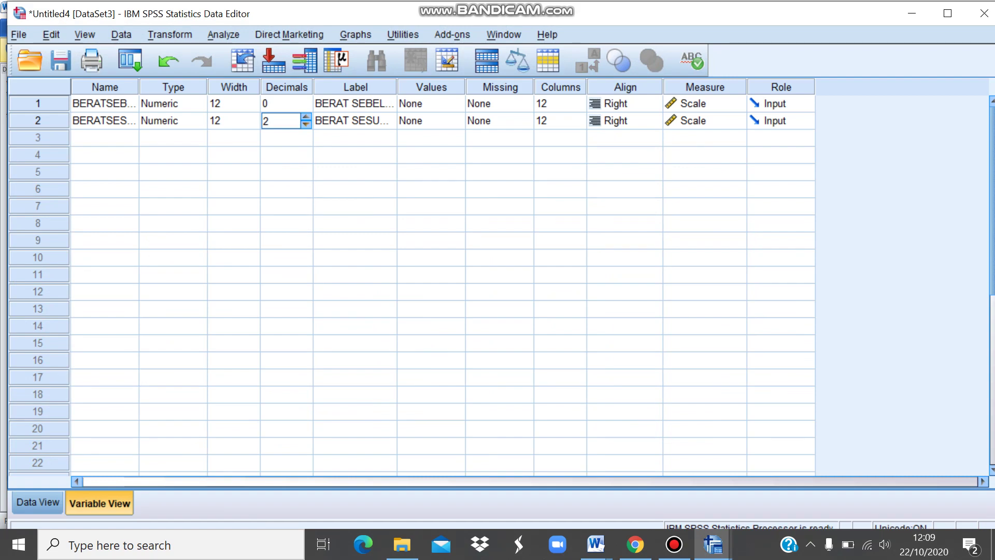
pyautogui.click(306, 124)
pyautogui.click(306, 125)
pyautogui.click(38, 502)
# Step: Set up a Paired-Samples T Test with BERAT SEBELUM as Variable1 and BERAT SESUDAH as Variable2 of pair 1
pyautogui.click(223, 35)
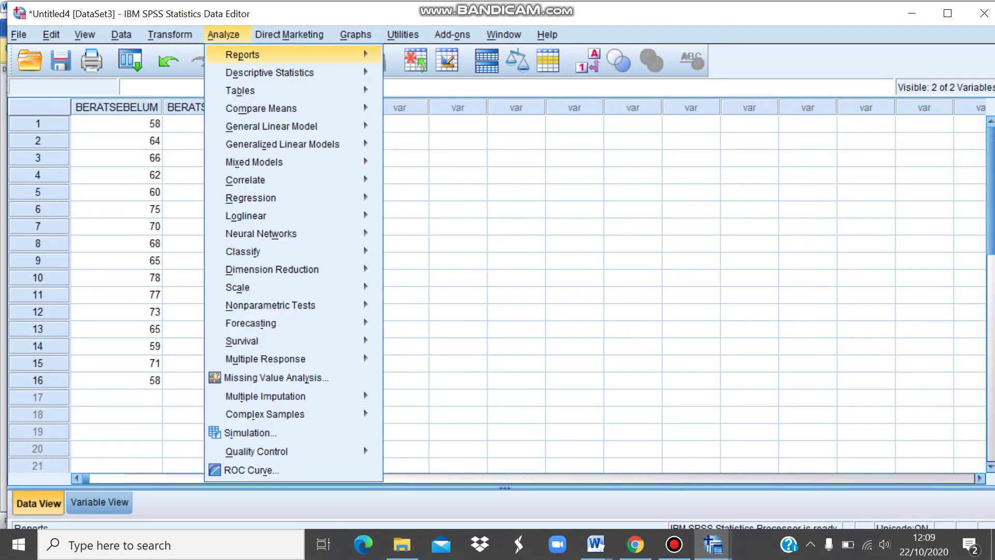
pyautogui.moveTo(262, 108)
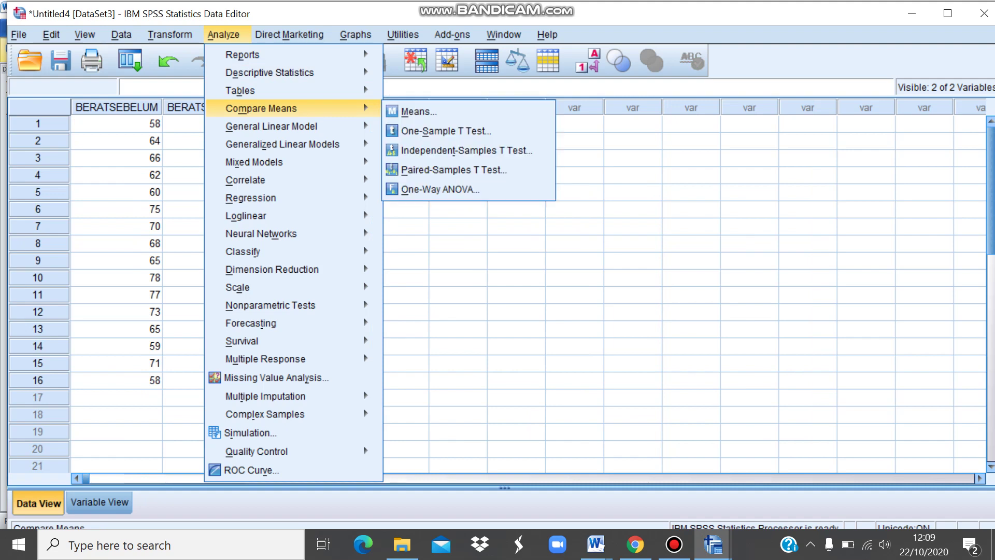
pyautogui.click(454, 169)
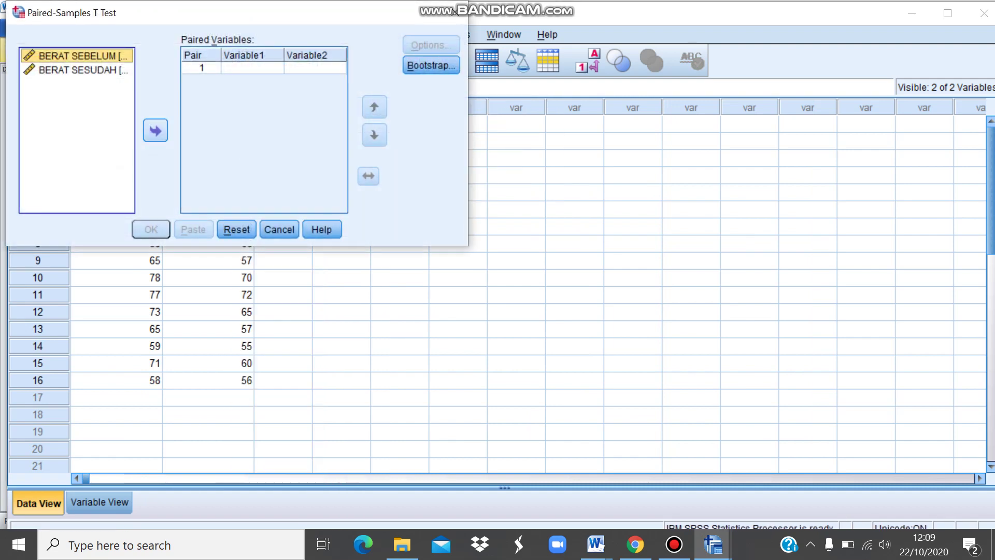
pyautogui.click(155, 131)
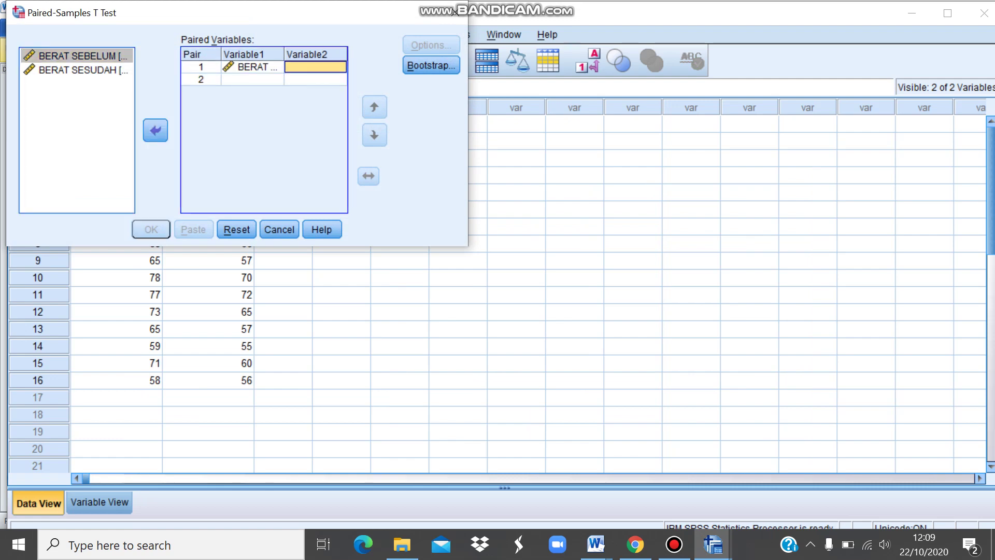
pyautogui.click(78, 69)
pyautogui.click(155, 130)
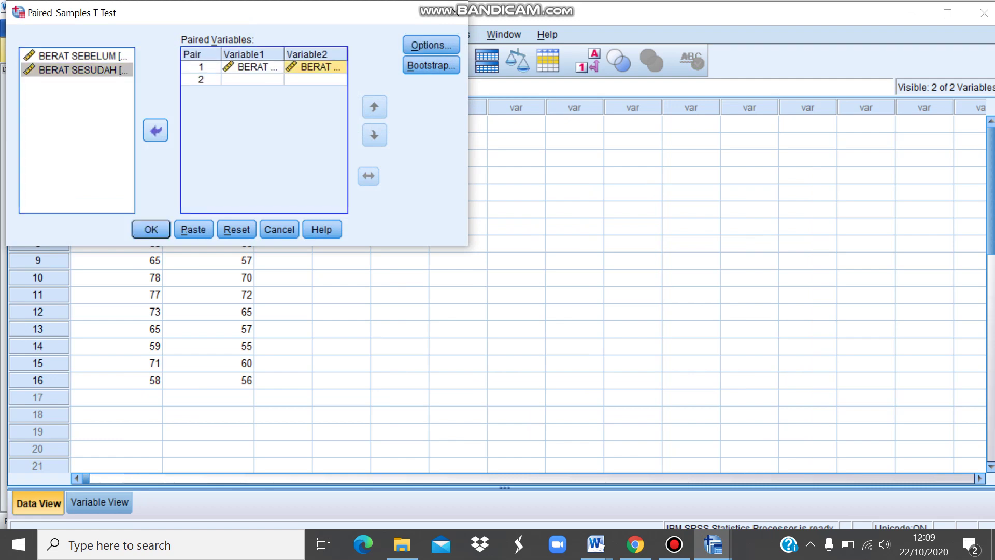
# Step: Run the paired test and view its Paired Samples Test table through to the Sig. (2-tailed) column
pyautogui.click(151, 229)
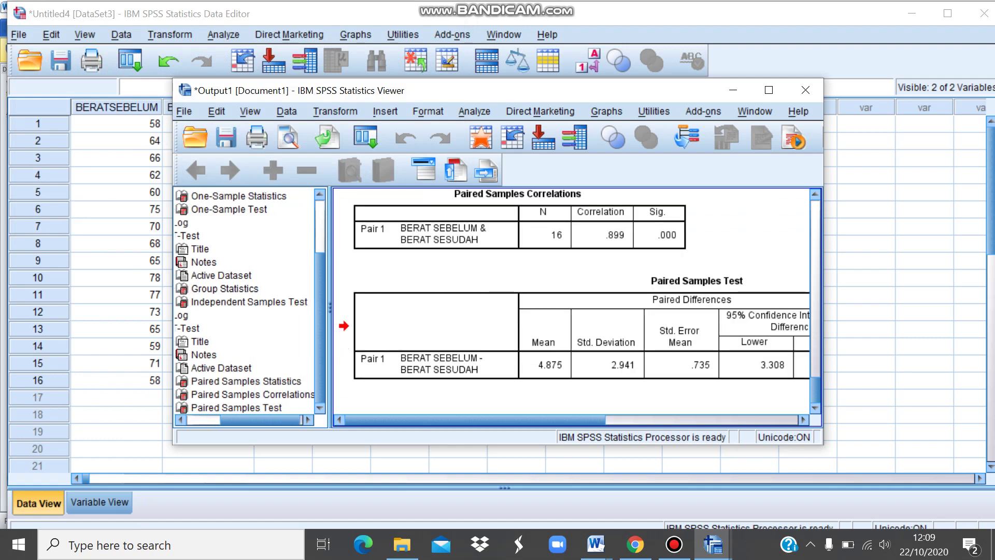
pyautogui.hscroll(2, 572, 308)
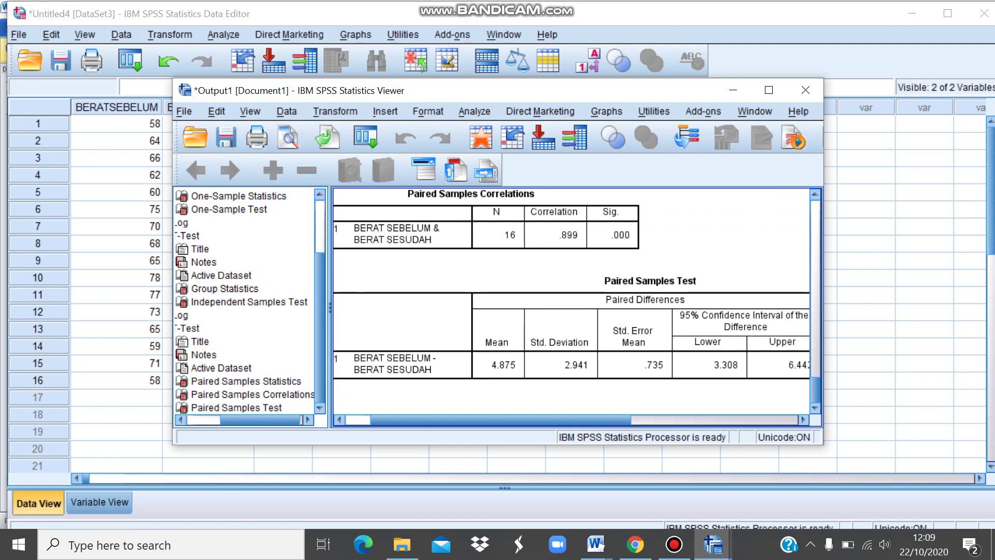
pyautogui.hscroll(6, 571, 307)
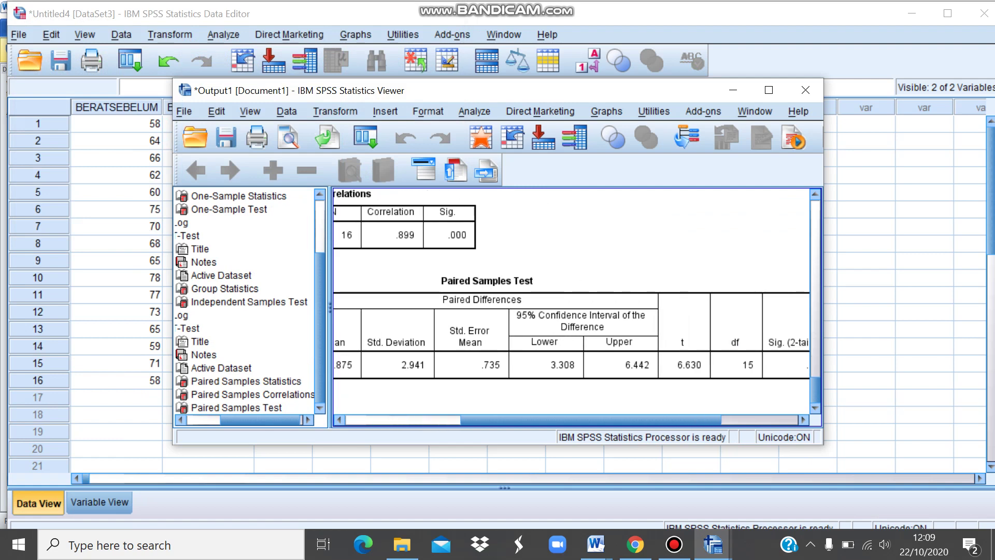
pyautogui.hscroll(4, 571, 306)
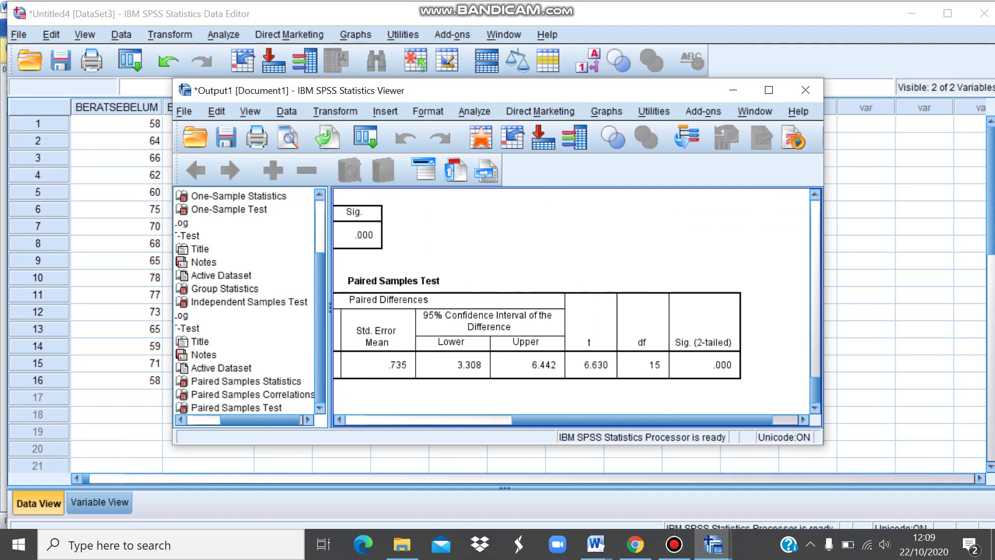
pyautogui.hscroll(1, 570, 307)
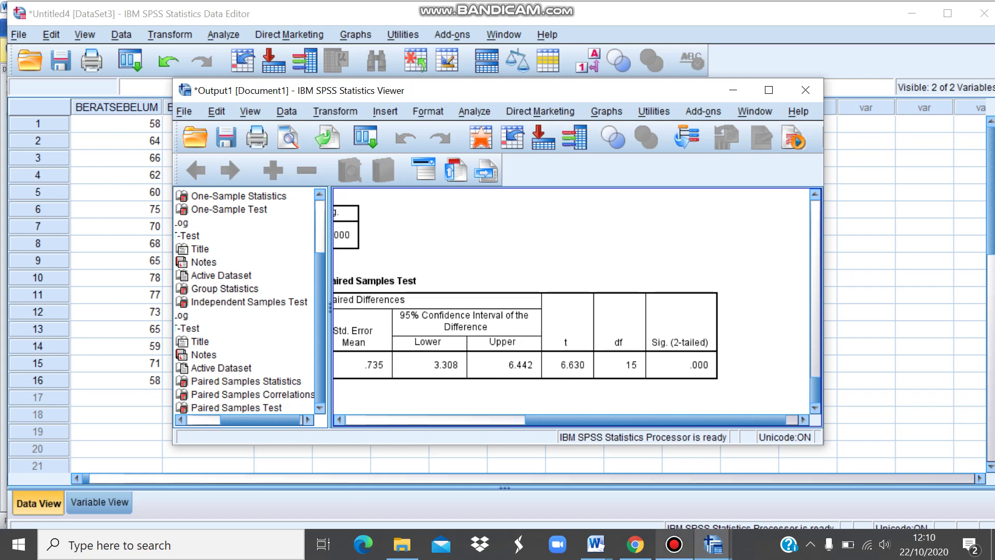
pyautogui.moveTo(674, 544)
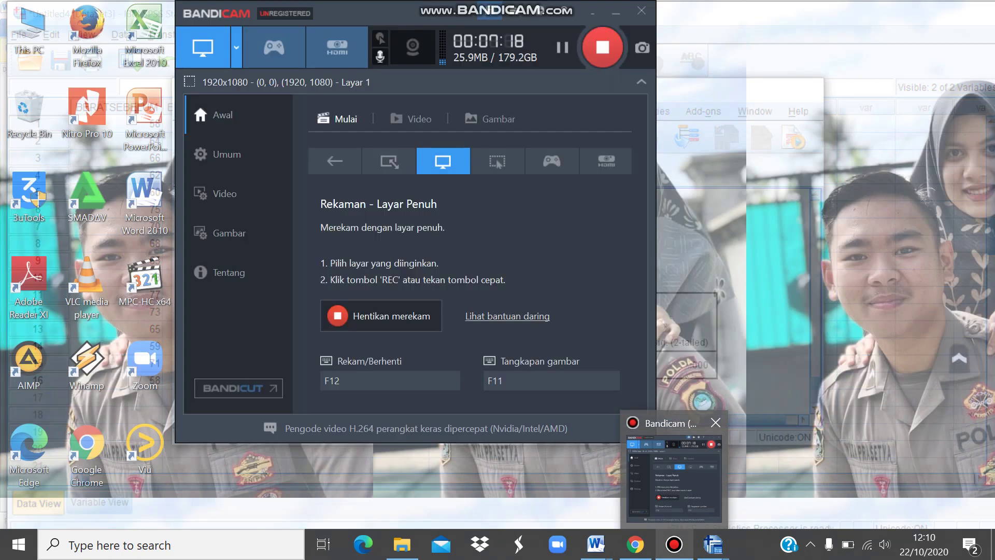
pyautogui.click(674, 476)
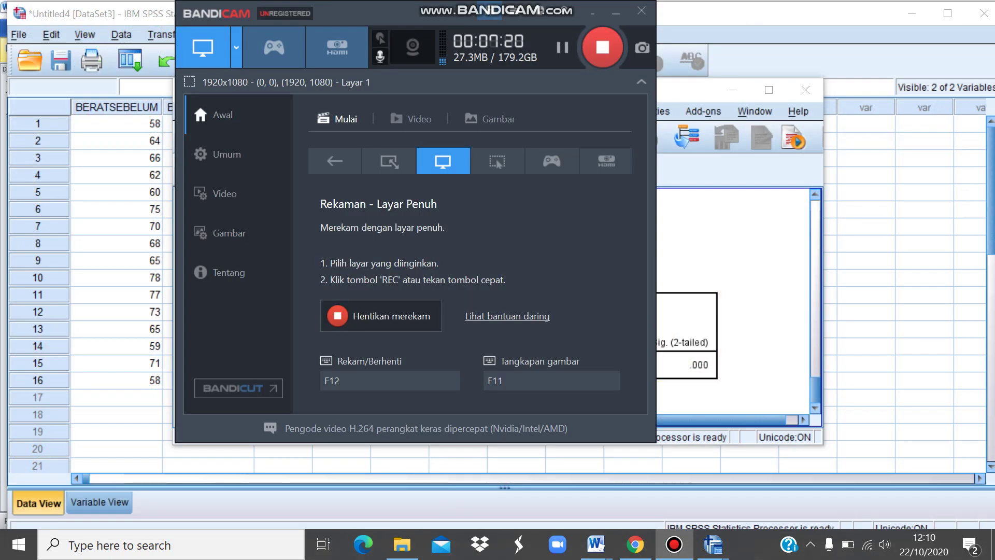